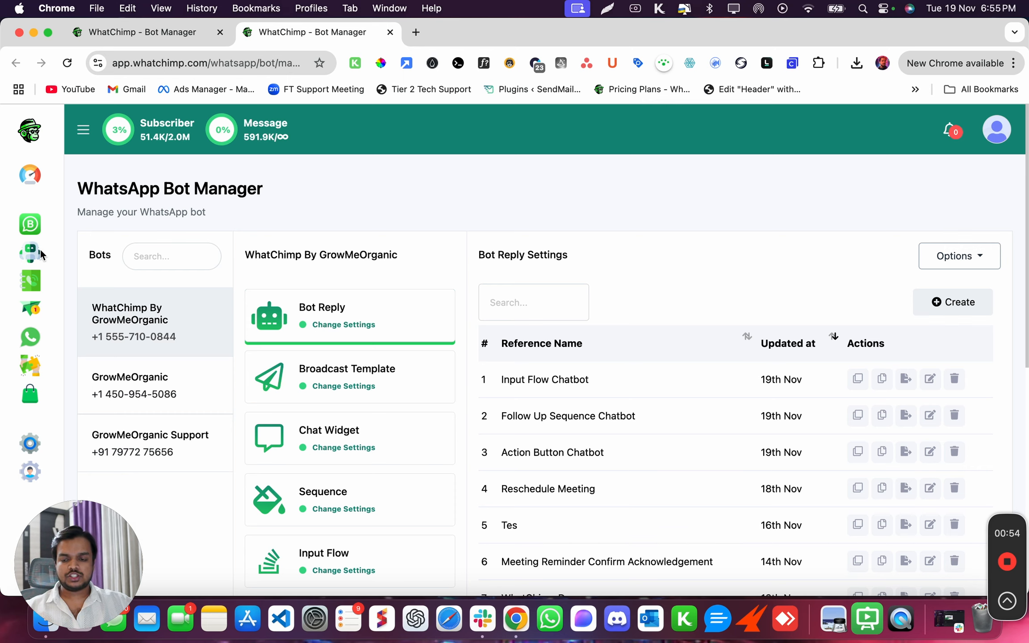
Start a bot flow with exact keyword 'Condition Check' and title 'Condition Check Flow', then save.
{"action": "left_click", "coordinate": [35, 252]}
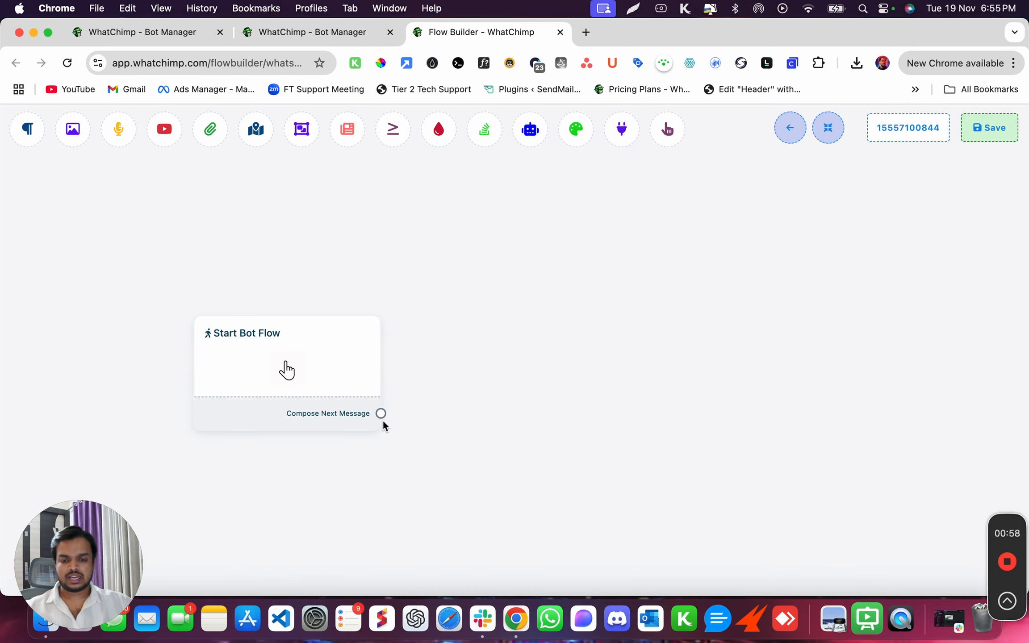
{"action": "left_click_drag", "start_coordinate": [382, 415], "coordinate": [449, 362]}
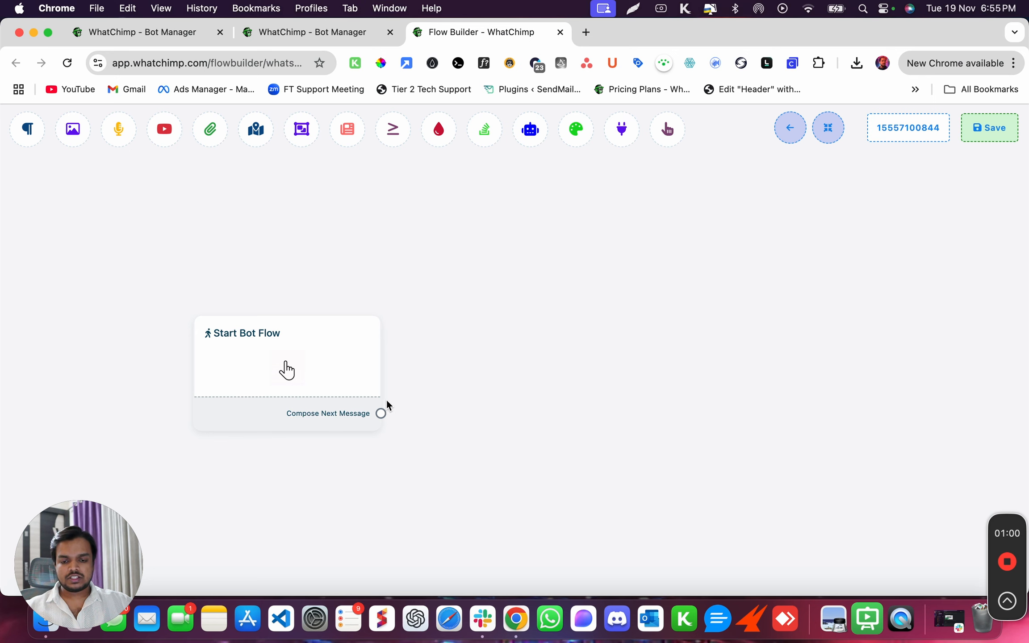
{"action": "left_click", "coordinate": [336, 375]}
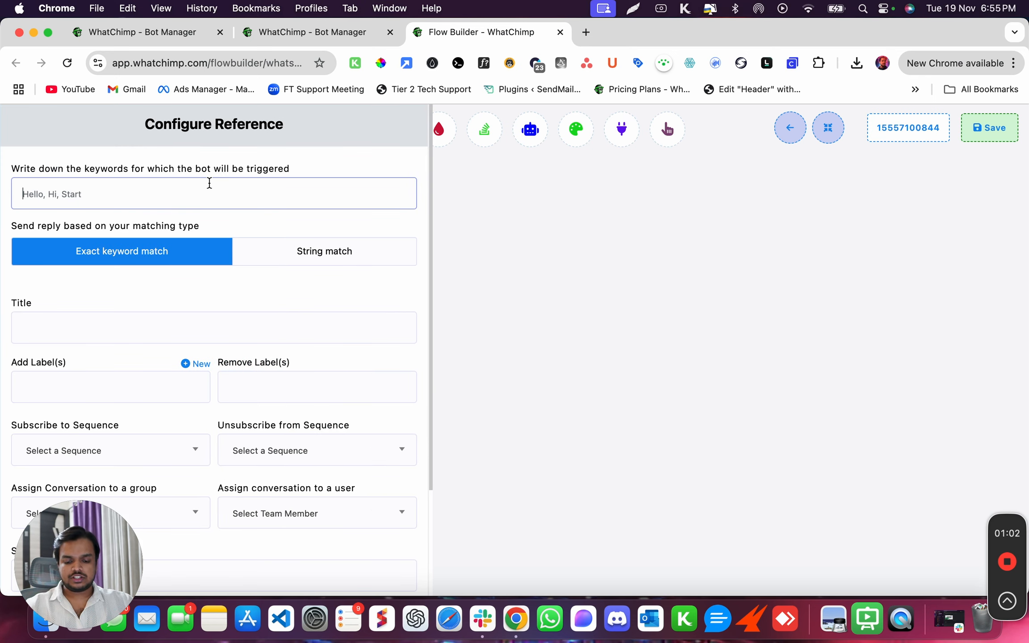
{"action": "type", "text": "Con"}
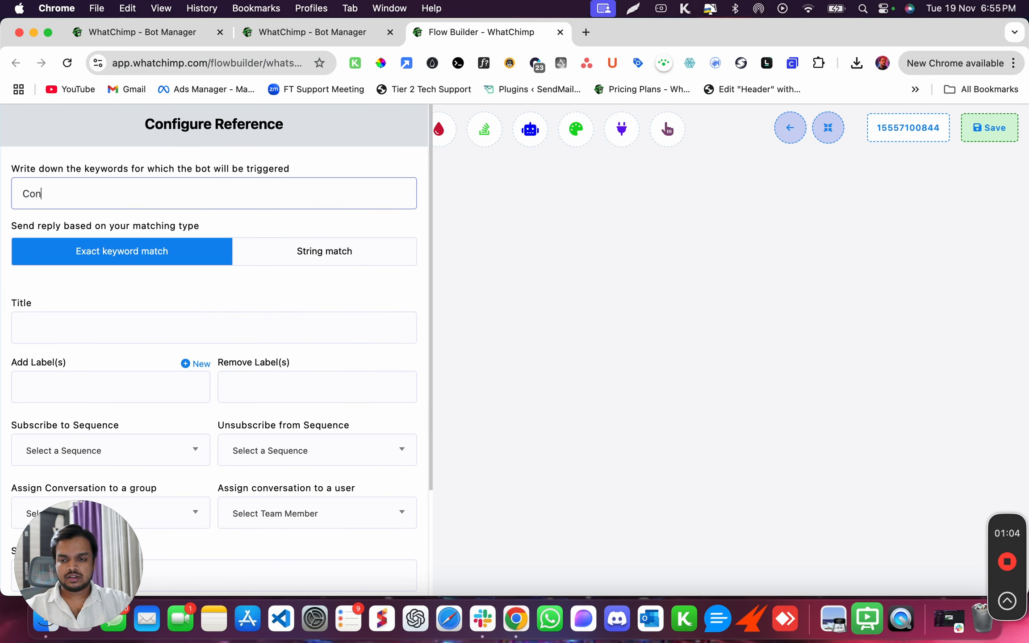
{"action": "type", "text": "dition Check"}
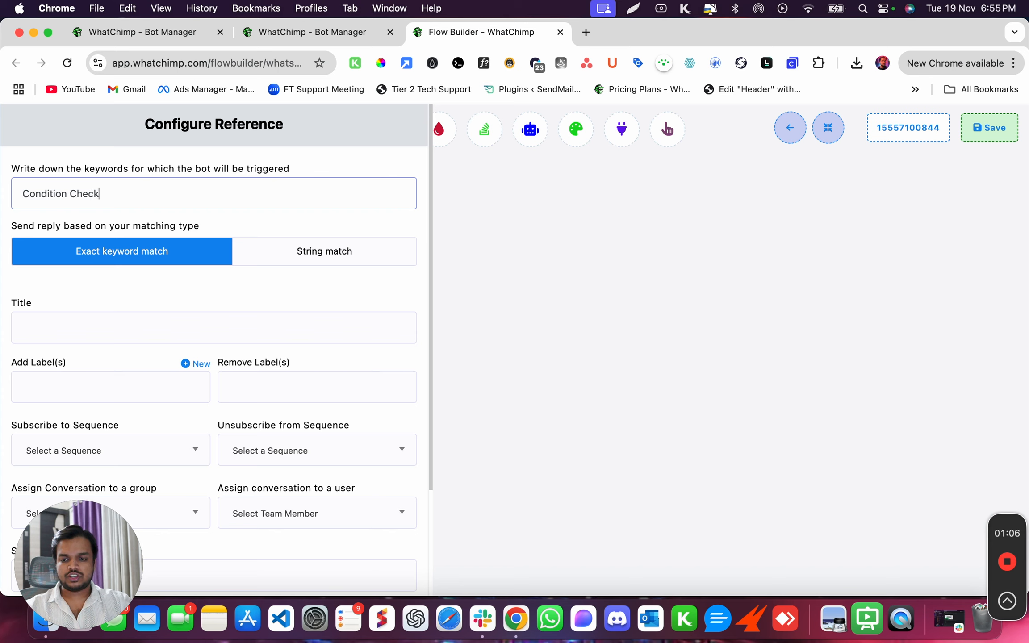
{"action": "triple_click", "coordinate": [179, 195]}
{"action": "key", "text": "super+c"}
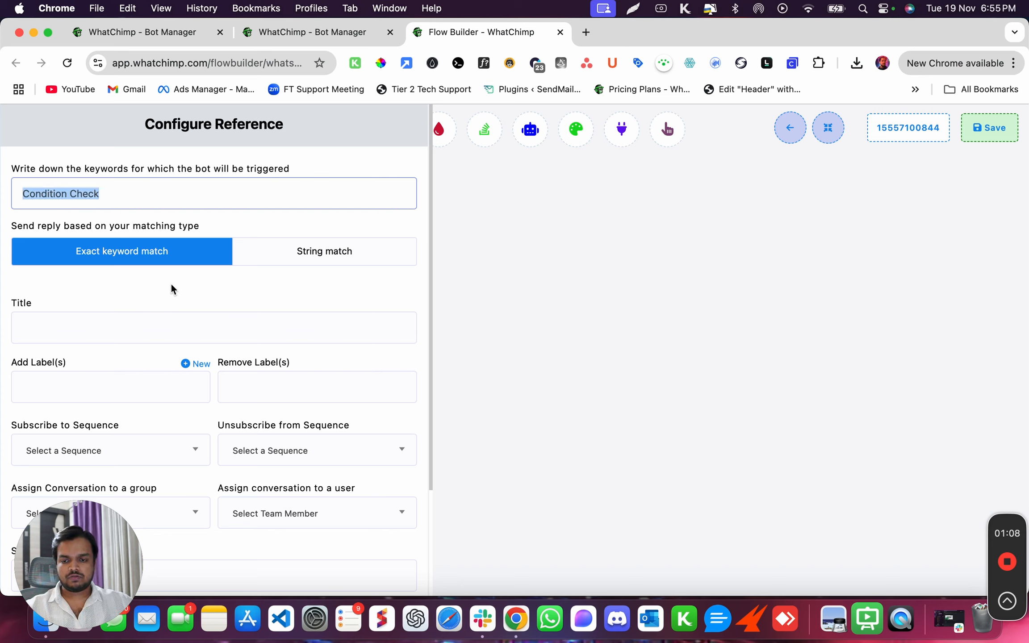
{"action": "left_click", "coordinate": [168, 335]}
{"action": "key", "text": "super+v"}
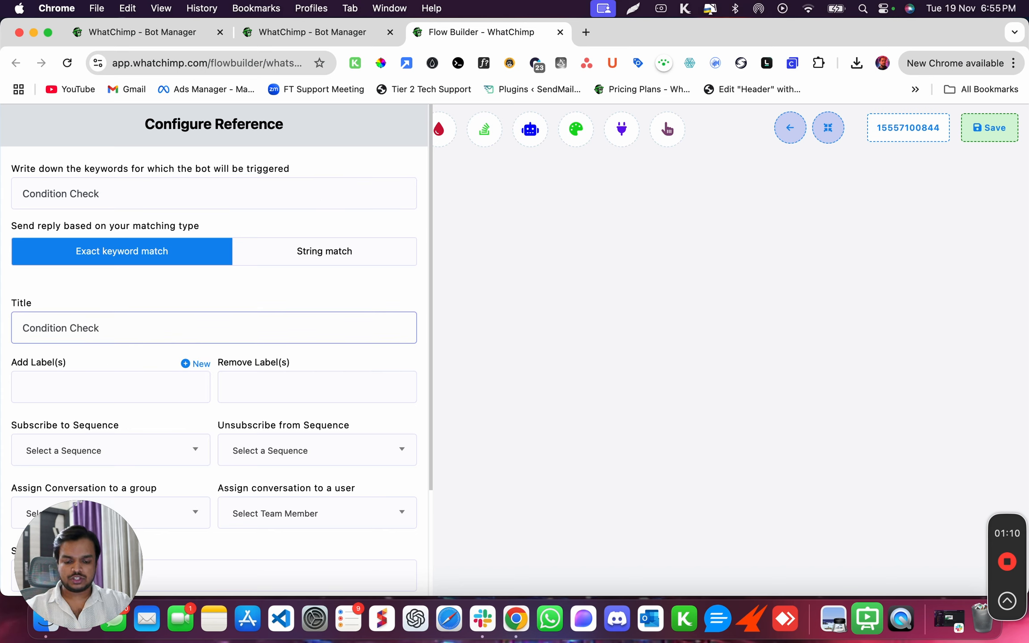
{"action": "type", "text": "Flow"}
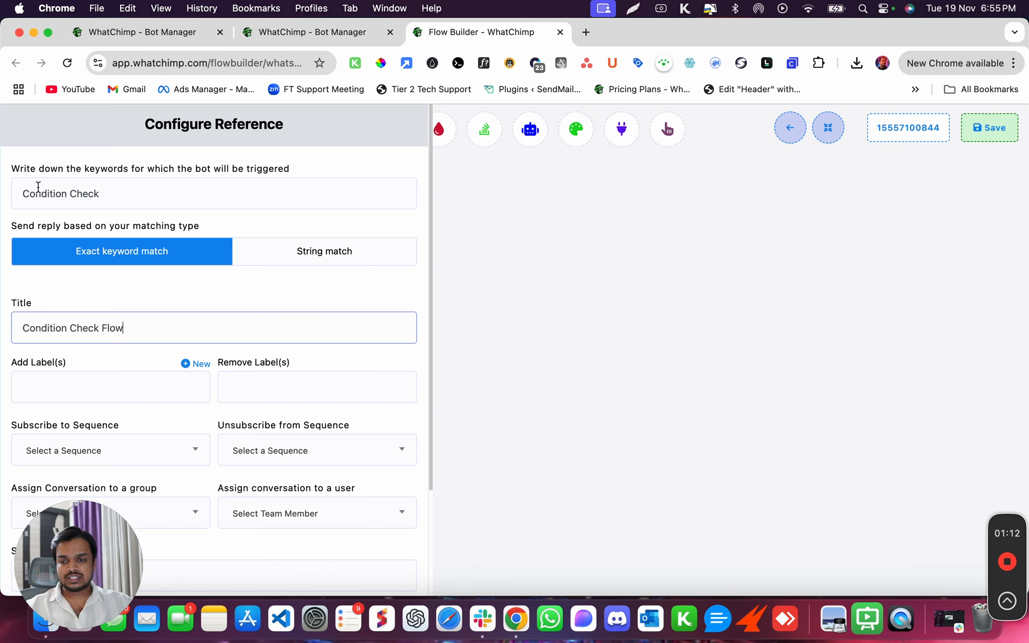
{"action": "left_click_drag", "start_coordinate": [23, 193], "coordinate": [103, 196]}
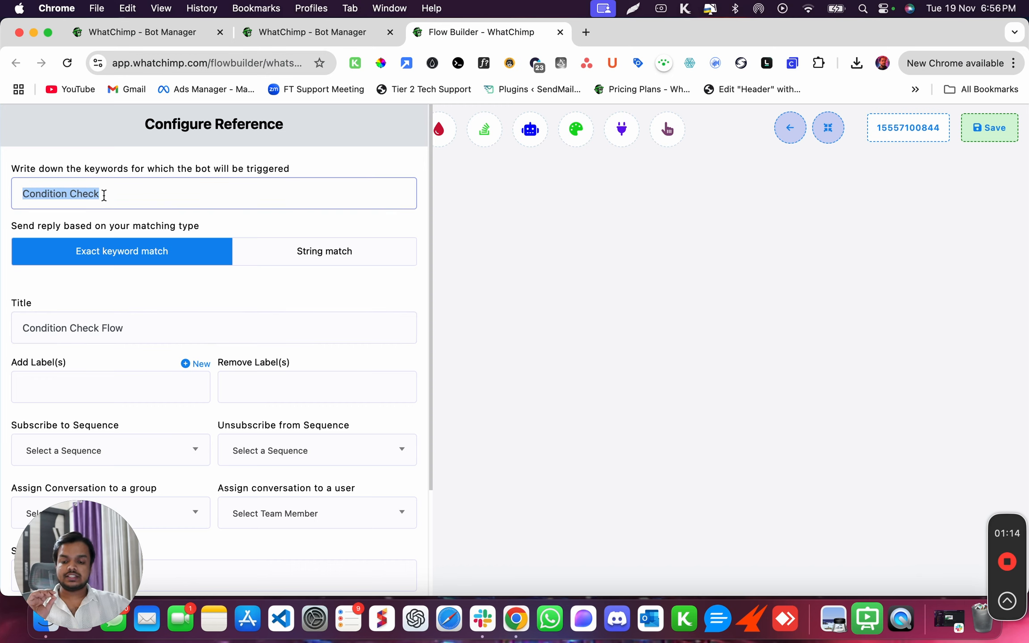
{"action": "scroll", "coordinate": [115, 248], "scroll_direction": "down", "scroll_amount": 3}
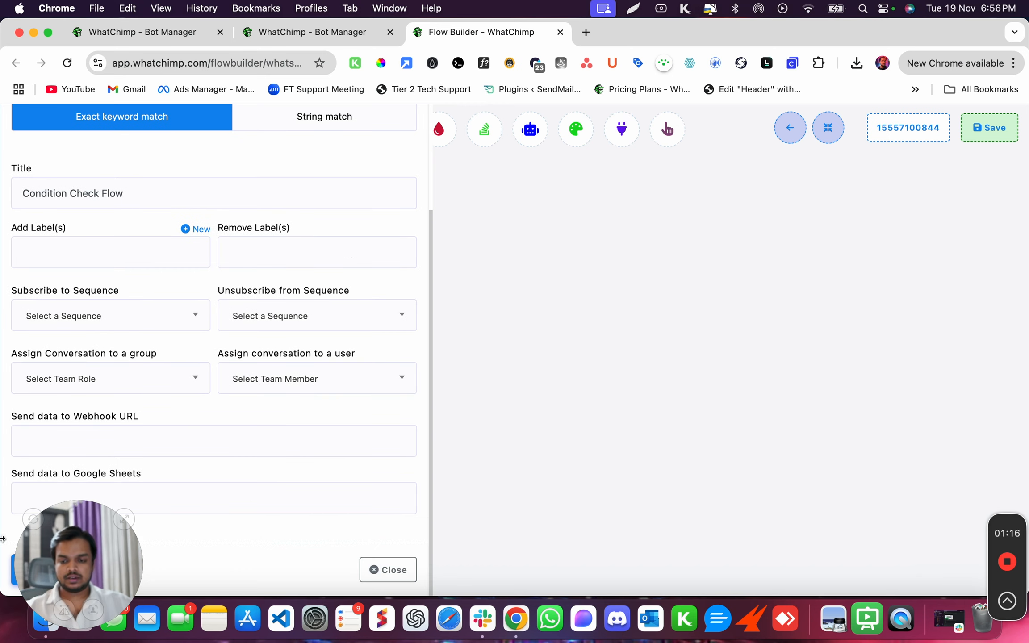
{"action": "left_click", "coordinate": [44, 564]}
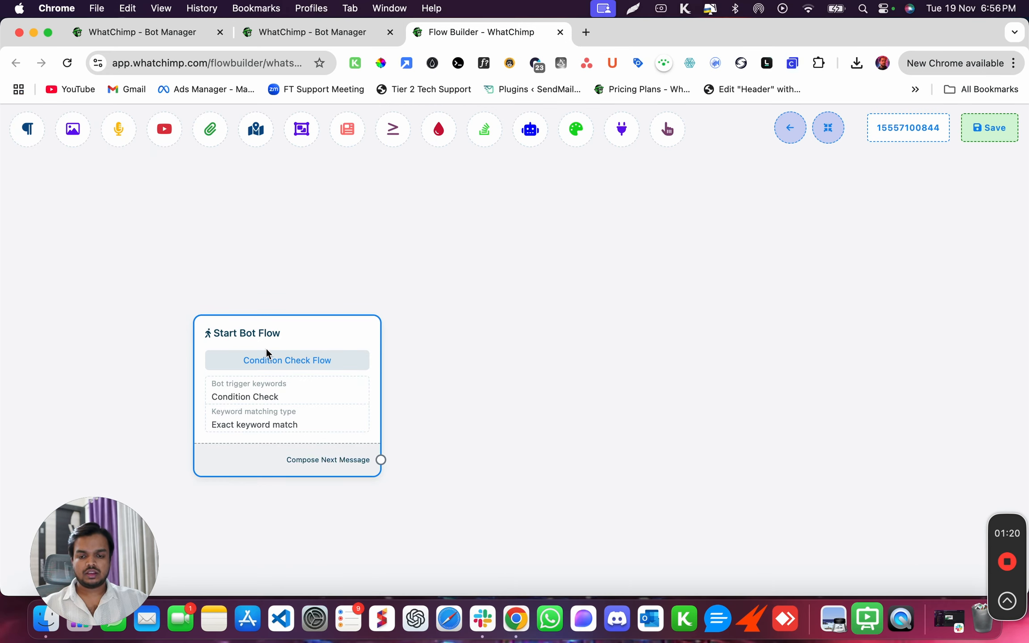
Connect a new User Input Flow node to the Start Bot Flow node and place it alongside.
{"action": "left_click_drag", "start_coordinate": [266, 354], "coordinate": [201, 284]}
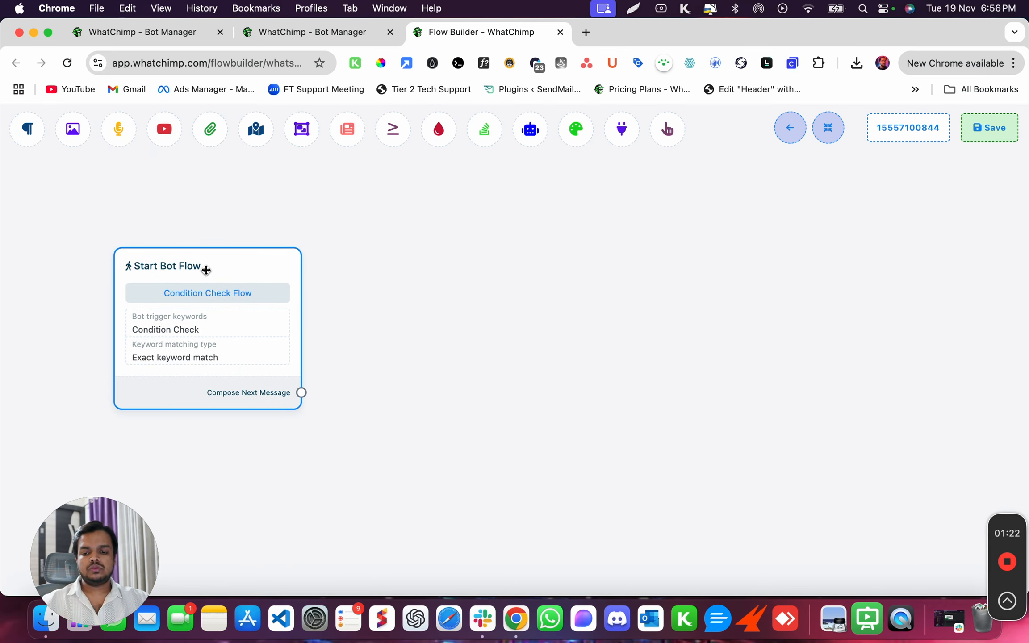
{"action": "left_click_drag", "start_coordinate": [301, 392], "coordinate": [382, 274]}
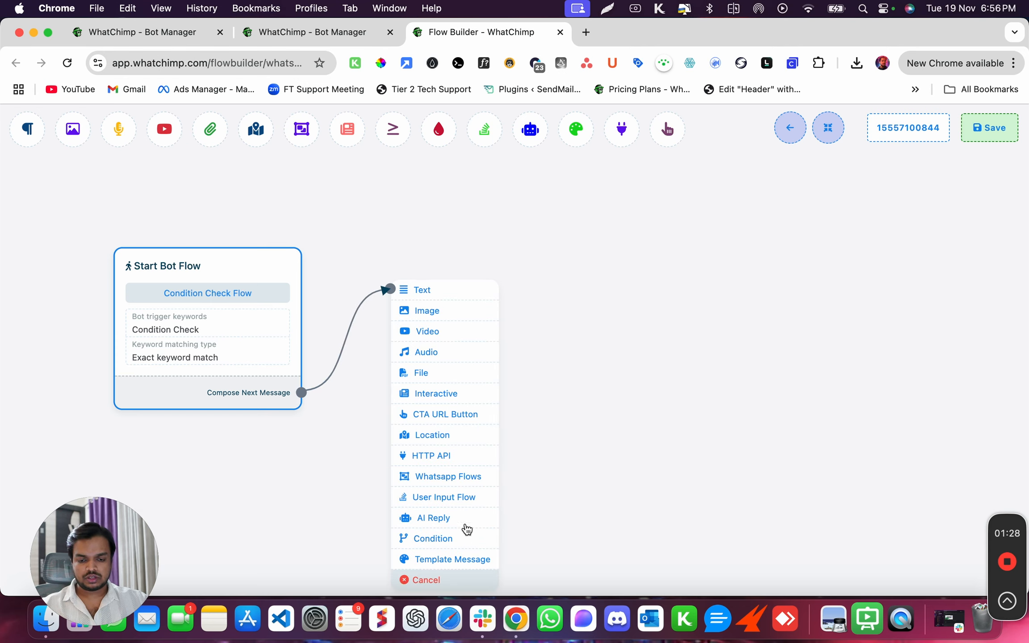
{"action": "left_click", "coordinate": [465, 504]}
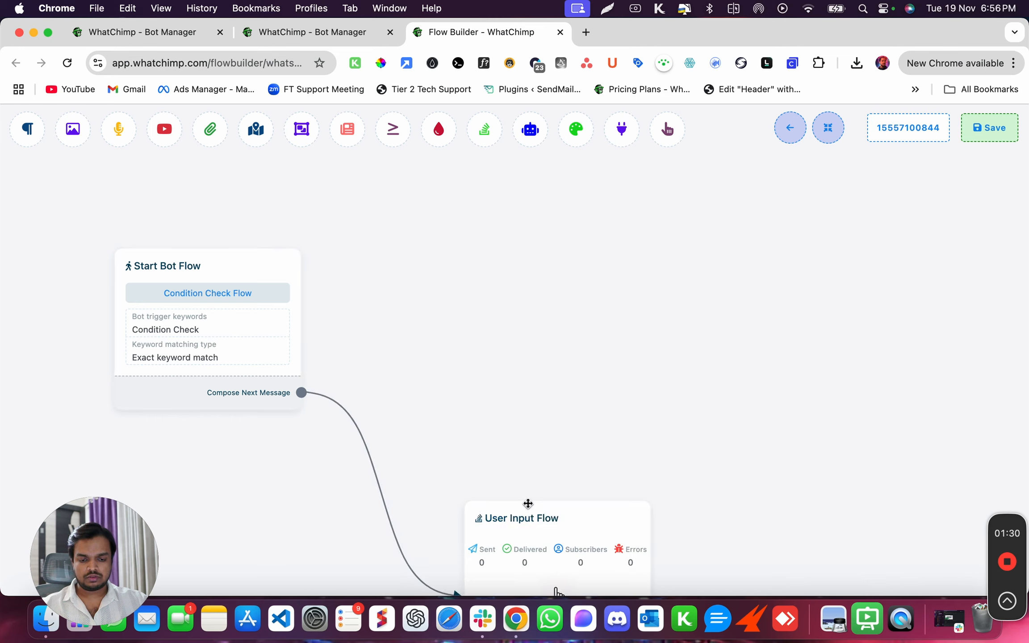
{"action": "left_click_drag", "start_coordinate": [542, 524], "coordinate": [457, 243]}
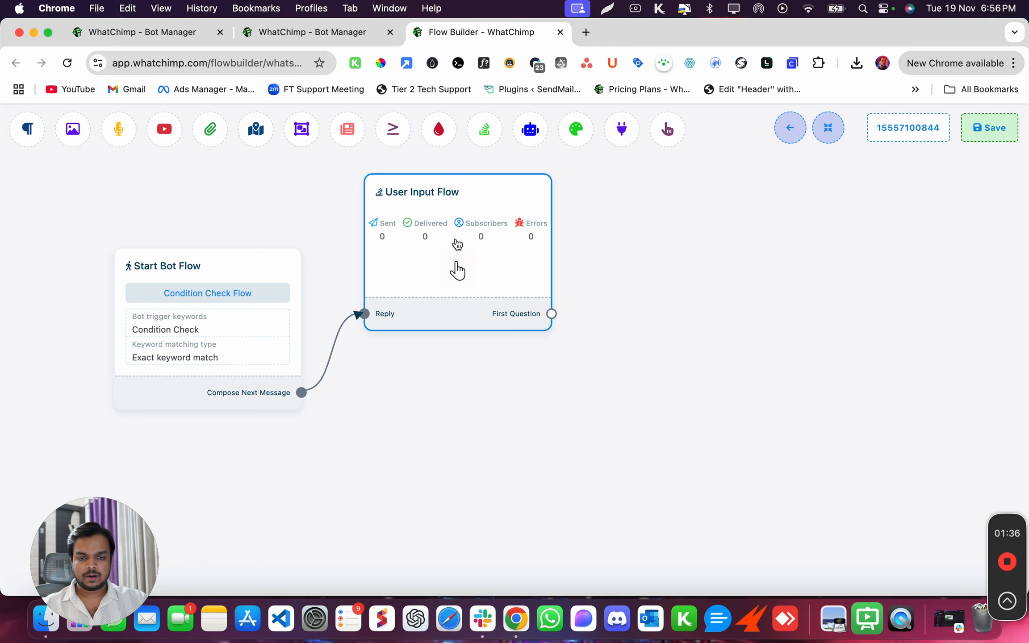
Create a new input flow campaign named 'Address' in the User Input Flow settings.
{"action": "left_click", "coordinate": [457, 244]}
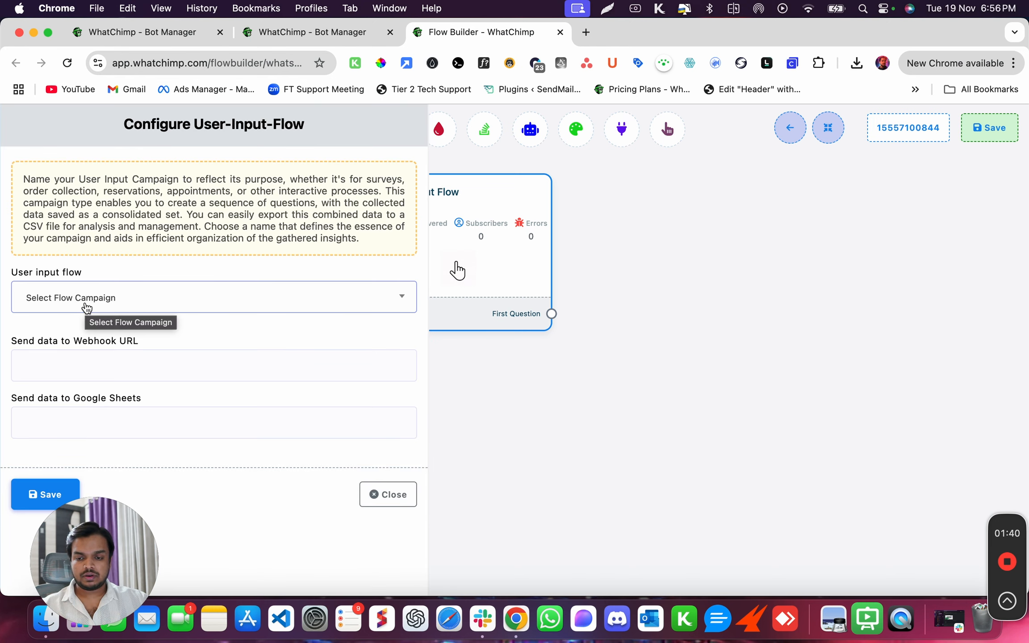
{"action": "left_click", "coordinate": [86, 308]}
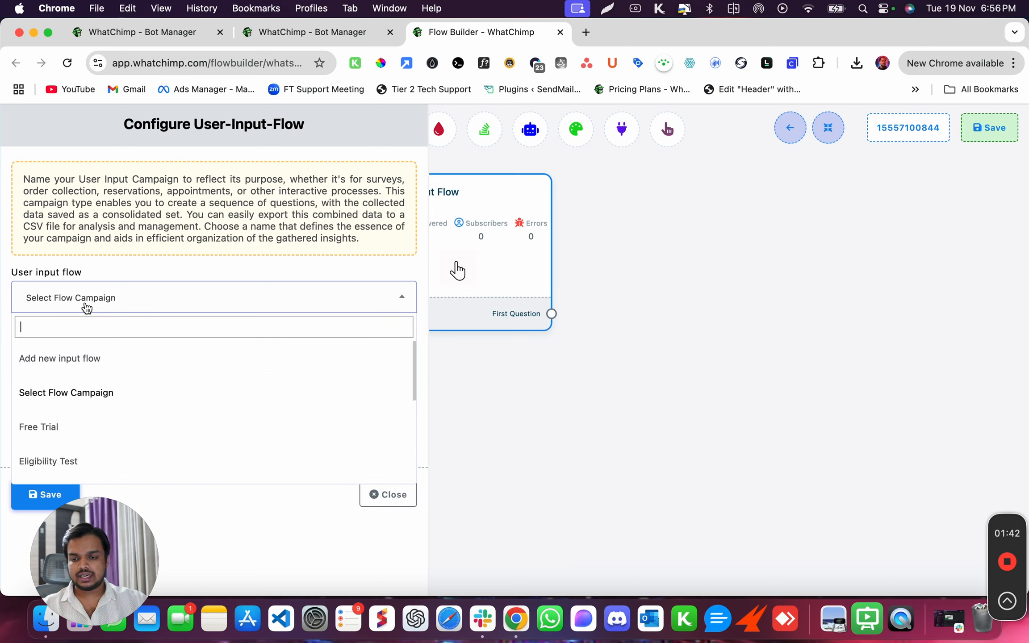
{"action": "left_click", "coordinate": [56, 367]}
{"action": "left_click", "coordinate": [62, 360]}
{"action": "type", "text": "Cond"}
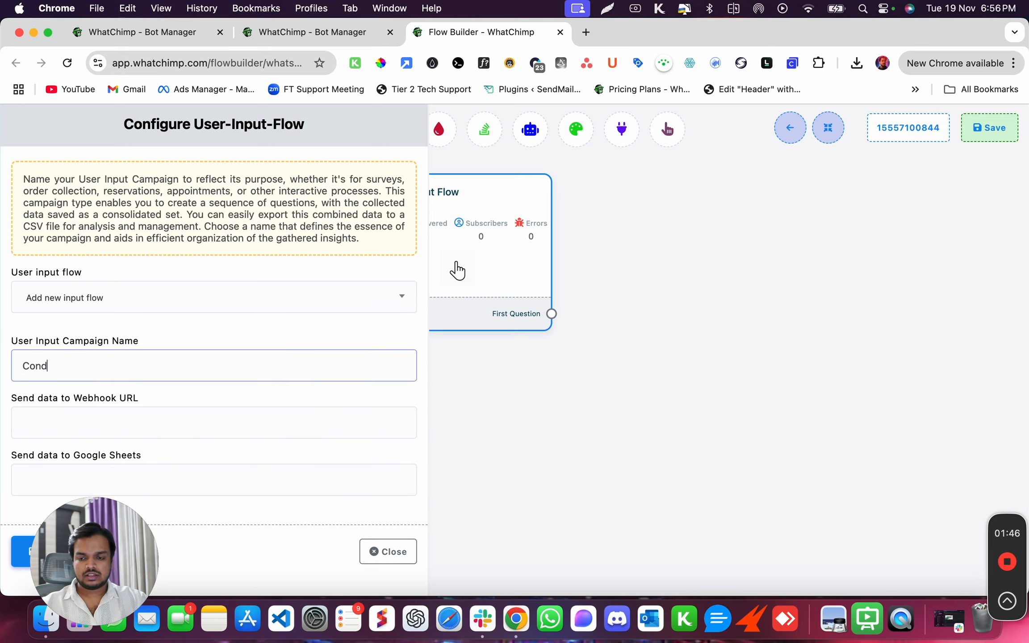
{"action": "type", "text": "ition Check "}
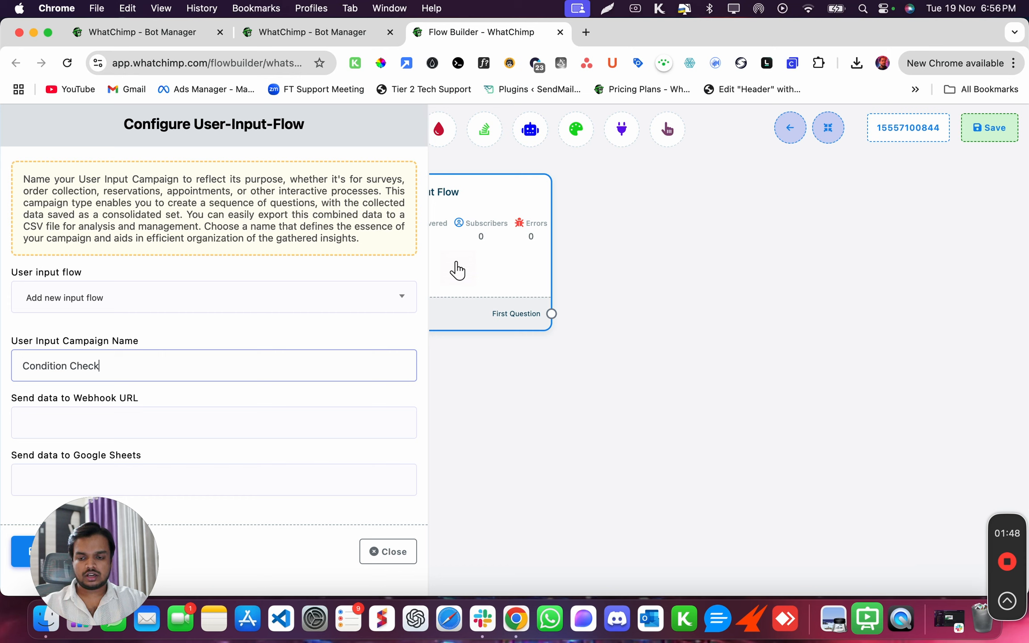
{"action": "type", "text": "1"}
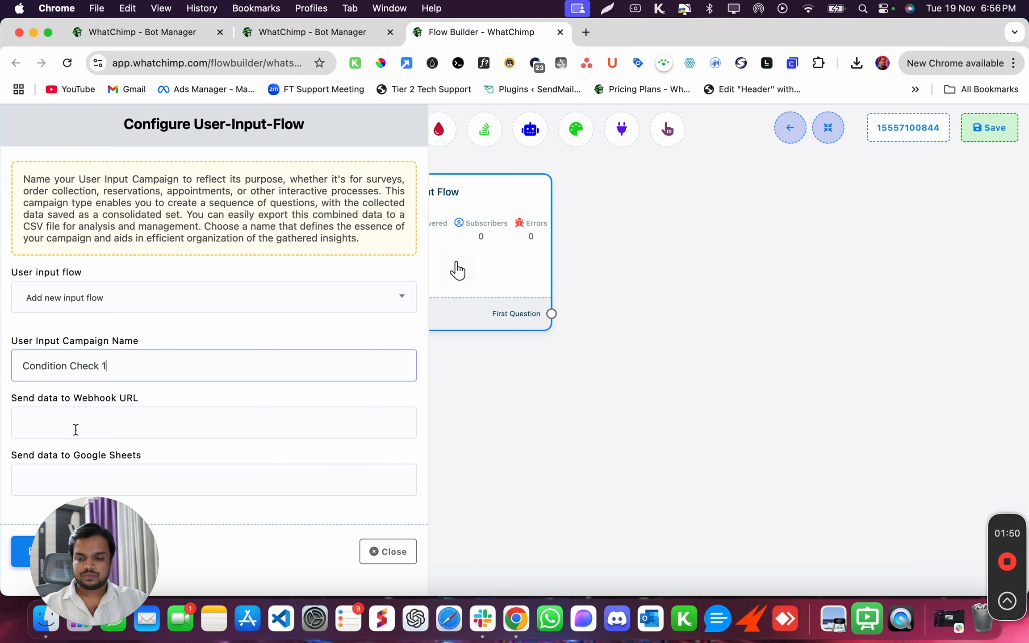
{"action": "left_click_drag", "start_coordinate": [74, 553], "coordinate": [182, 557]}
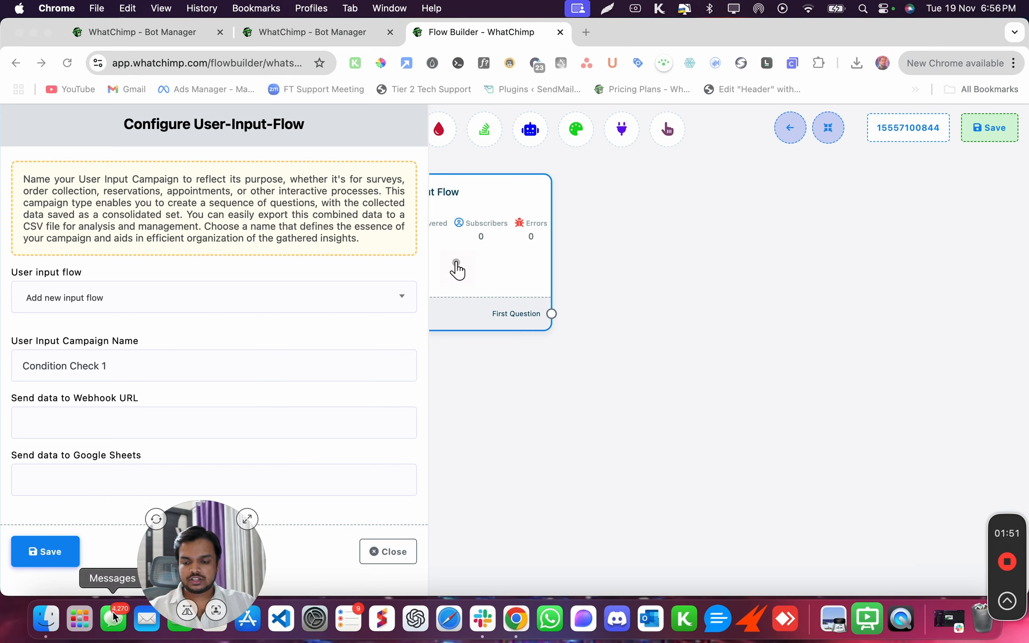
{"action": "left_click", "coordinate": [99, 367]}
{"action": "key", "text": "super+a"}
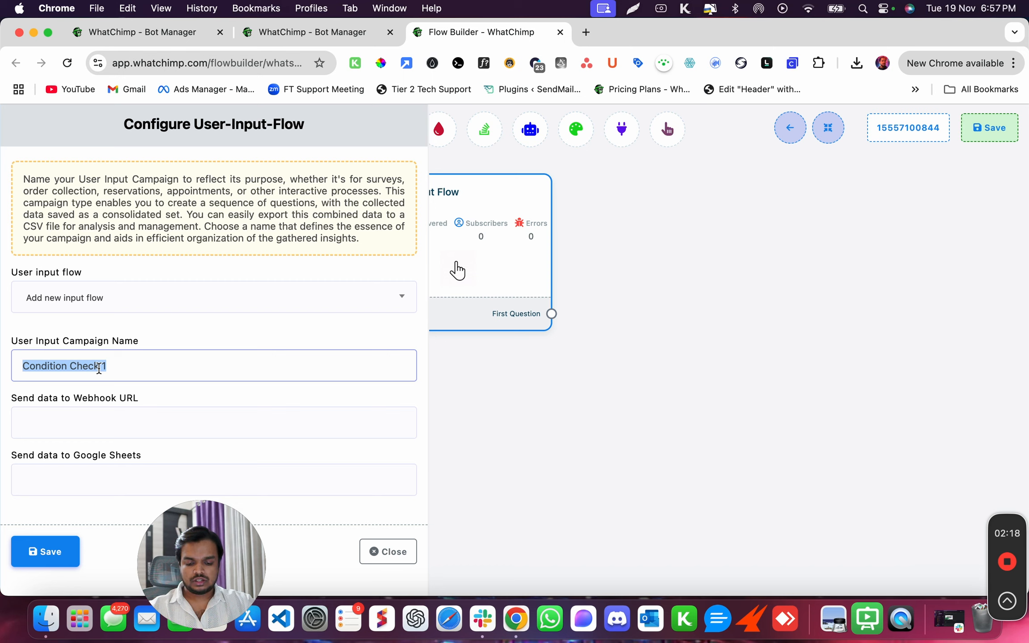
{"action": "type", "text": "Address"}
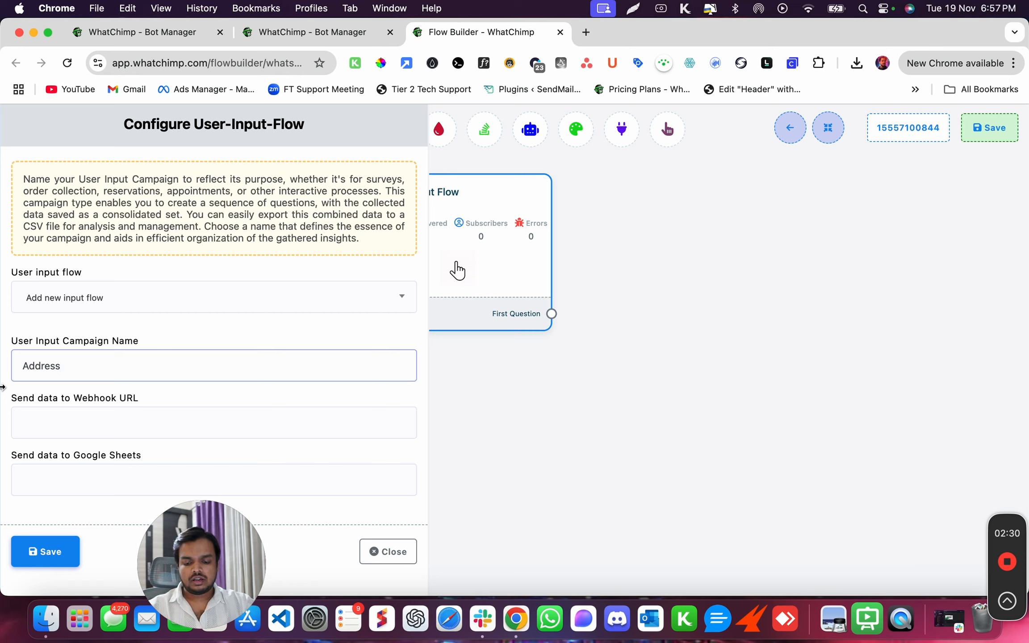
{"action": "key", "text": "super+a"}
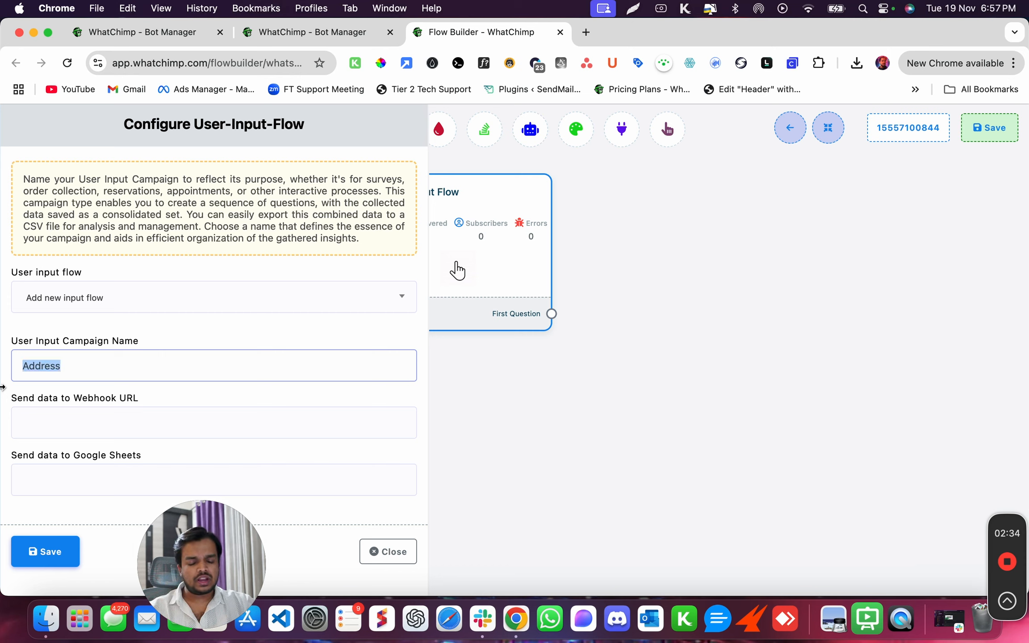
Save the input flow, arrange the nodes, and give the new question the text 'City'.
{"action": "left_click", "coordinate": [27, 550]}
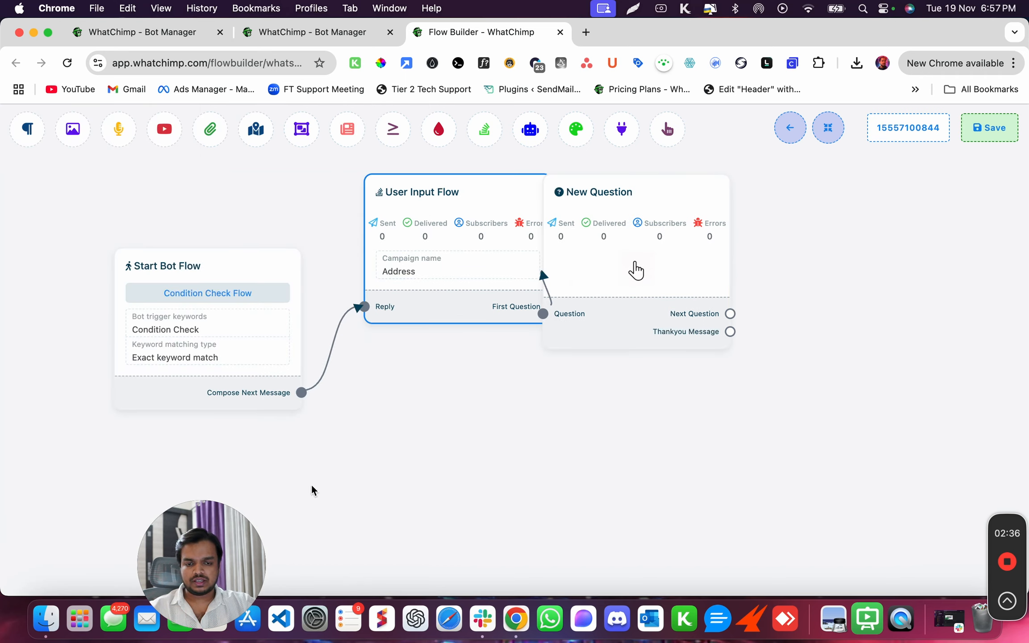
{"action": "left_click_drag", "start_coordinate": [636, 269], "coordinate": [709, 366]}
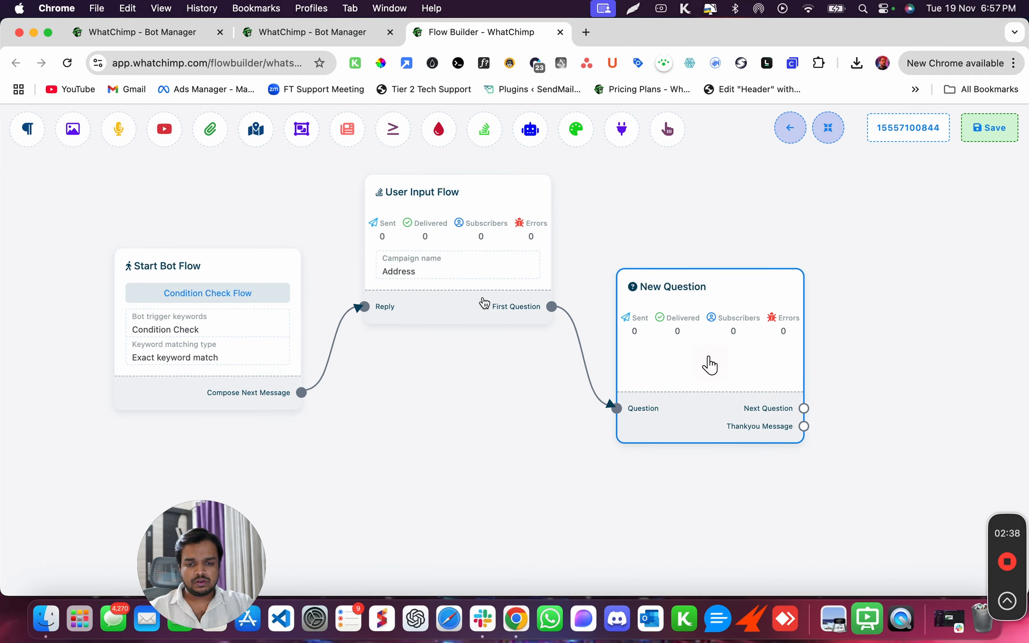
{"action": "left_click_drag", "start_coordinate": [484, 303], "coordinate": [493, 363]}
{"action": "left_click_drag", "start_coordinate": [585, 451], "coordinate": [385, 454]}
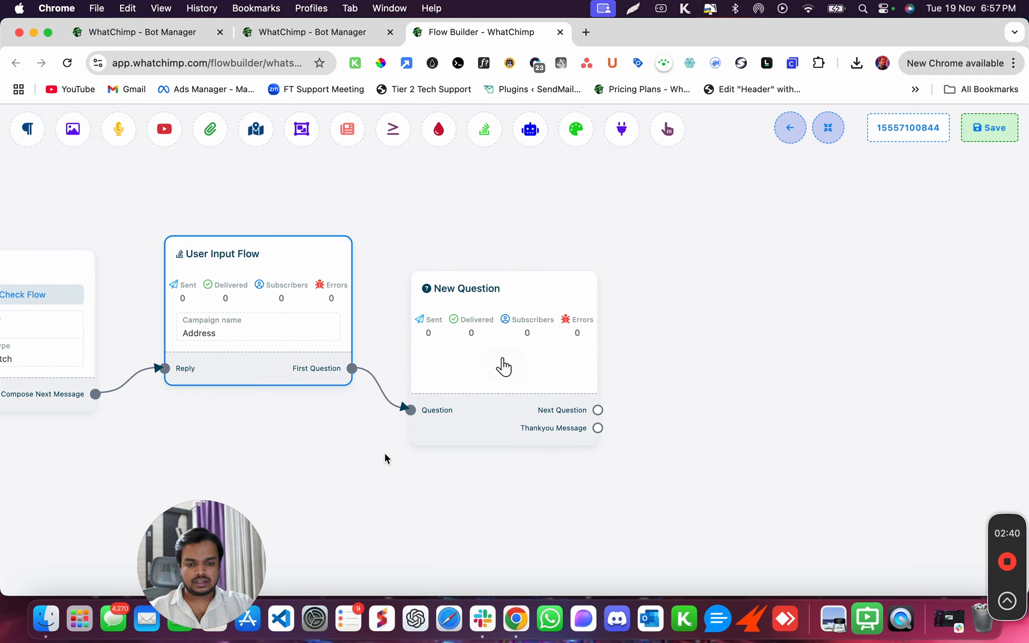
{"action": "left_click", "coordinate": [504, 367]}
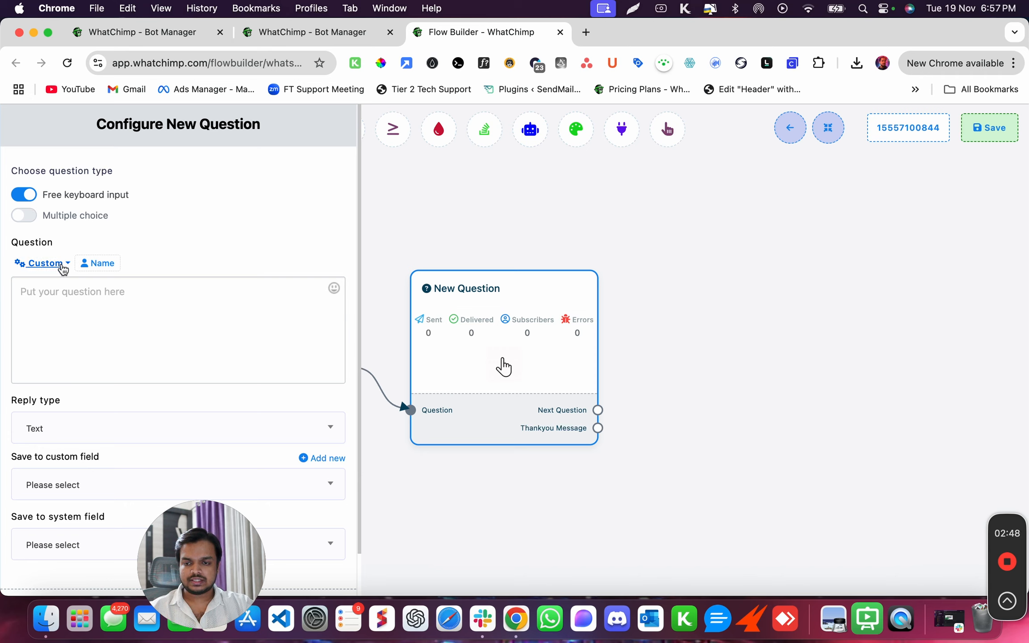
{"action": "left_click", "coordinate": [59, 301]}
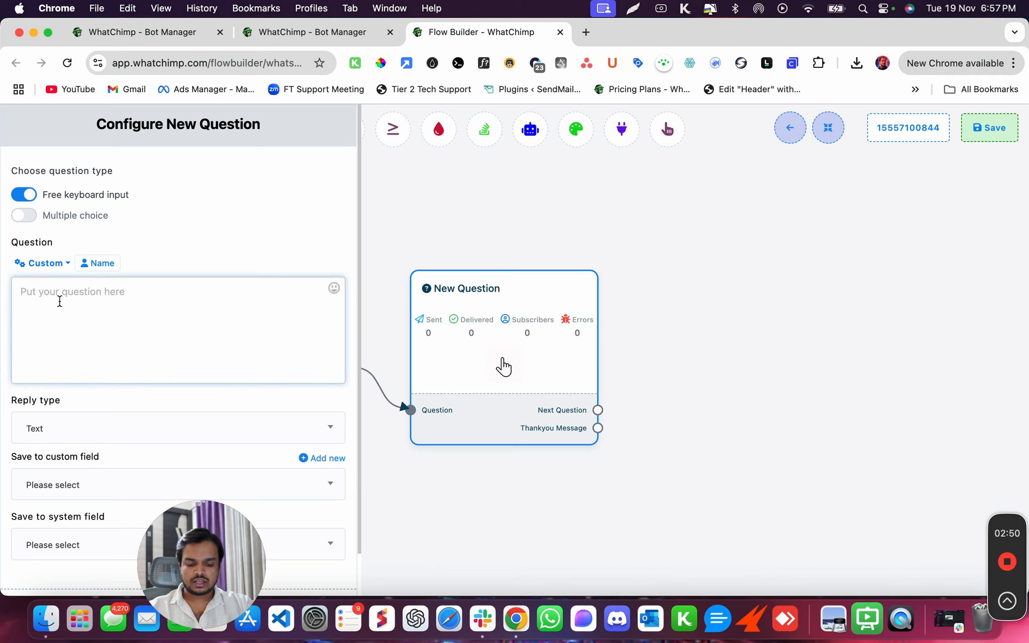
{"action": "type", "text": "City"}
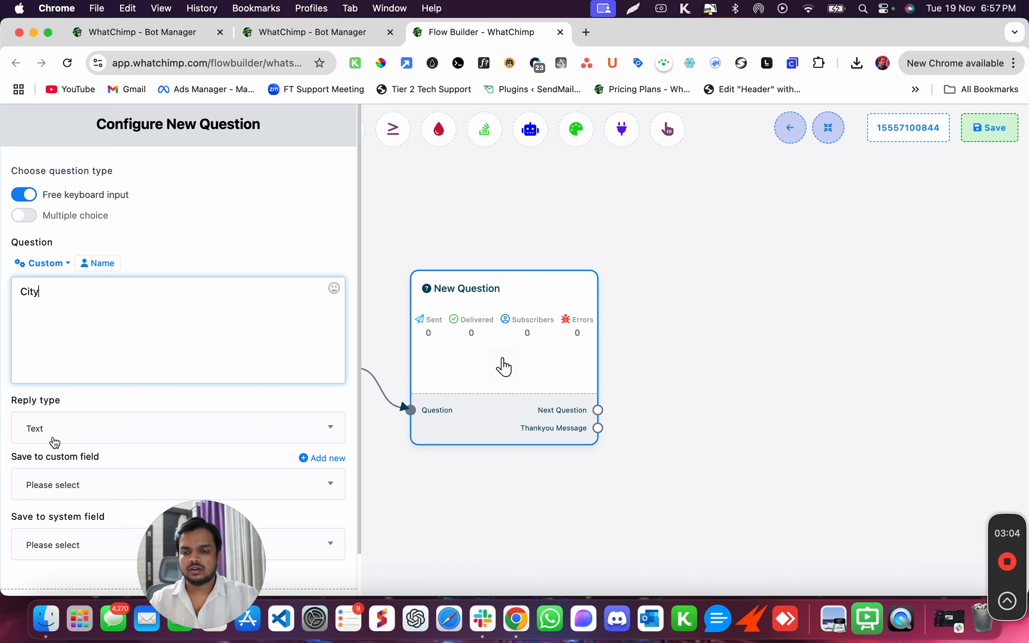
{"action": "scroll", "coordinate": [53, 443], "scroll_direction": "down", "scroll_amount": 2}
{"action": "left_click", "coordinate": [33, 579]}
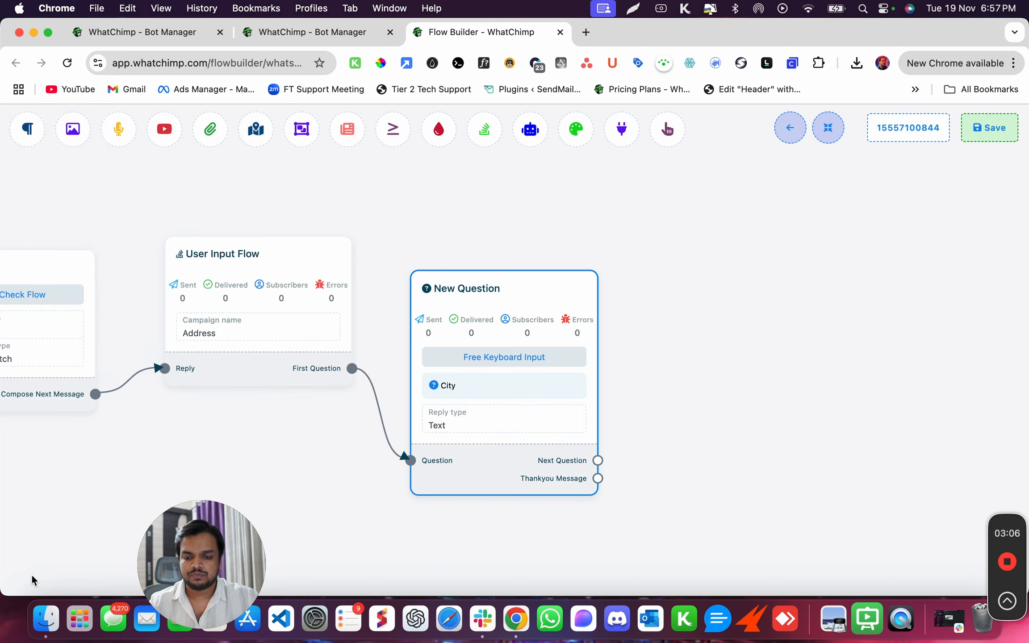
Reword the question to 'What's your city?' with a Text reply type, leaving the custom field unset.
{"action": "left_click", "coordinate": [447, 370]}
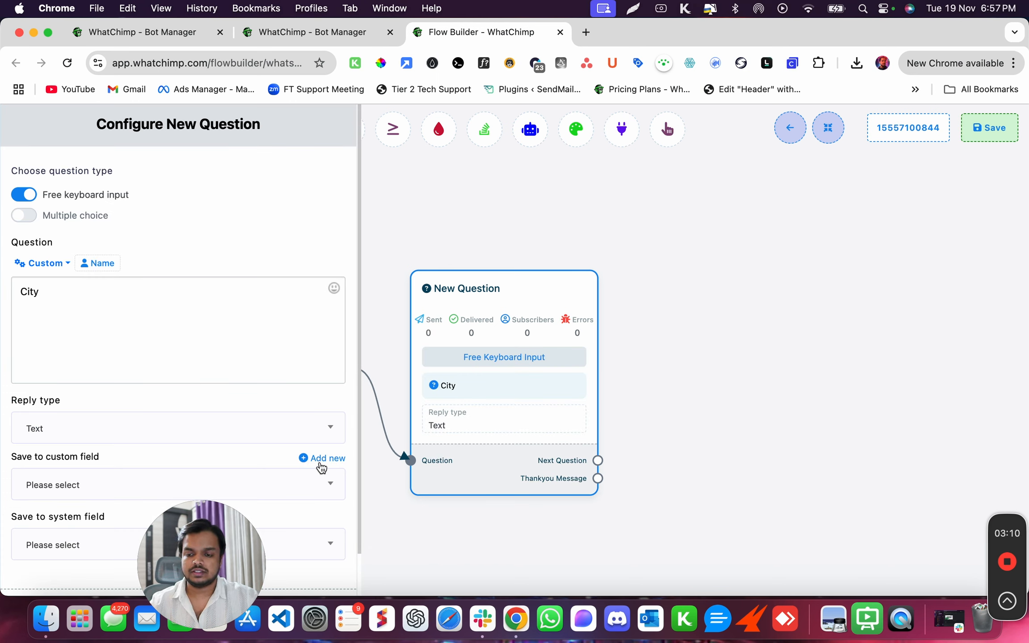
{"action": "left_click", "coordinate": [154, 303]}
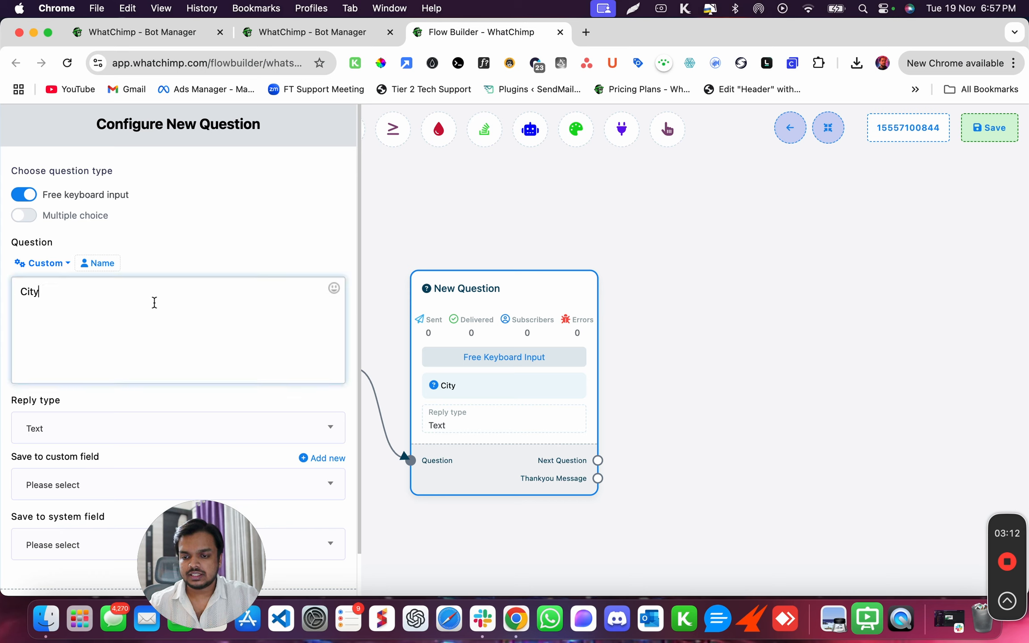
{"action": "key", "text": "super+a"}
{"action": "type", "text": "Wha"}
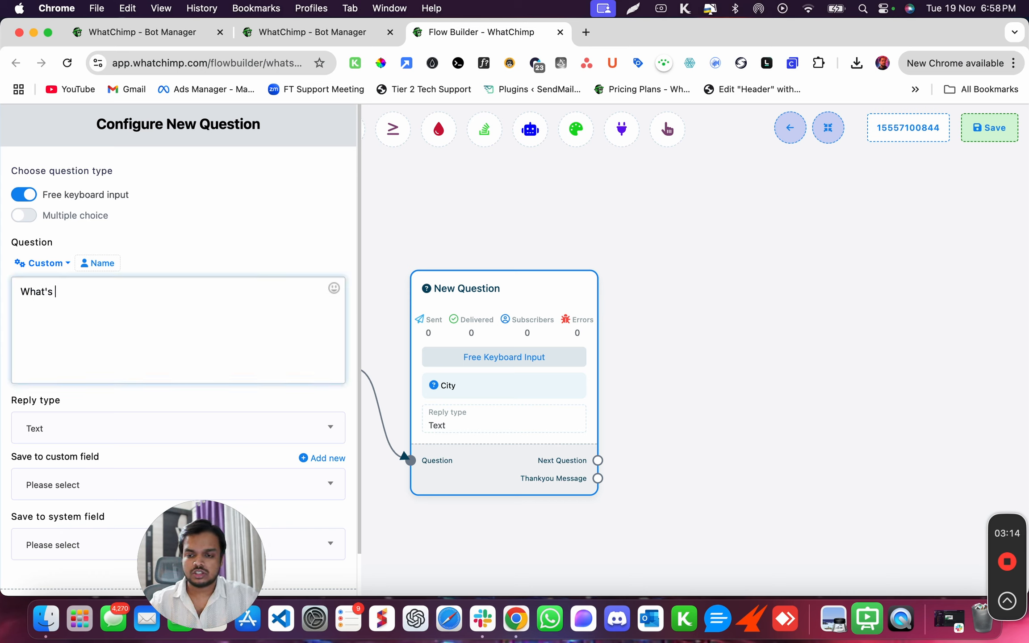
{"action": "type", "text": "t's your city?"}
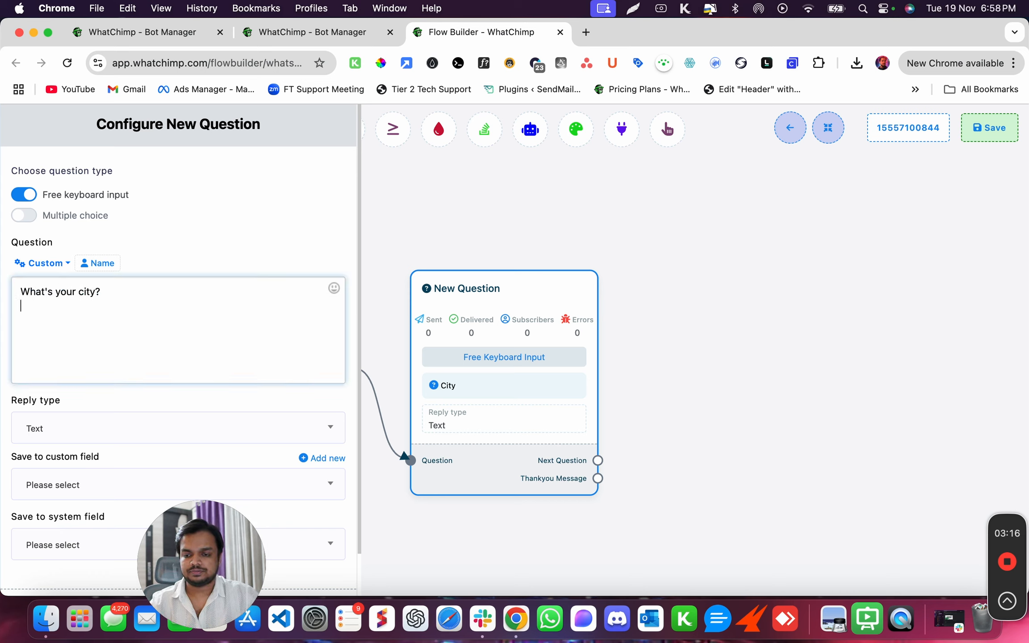
{"action": "left_click", "coordinate": [241, 435]}
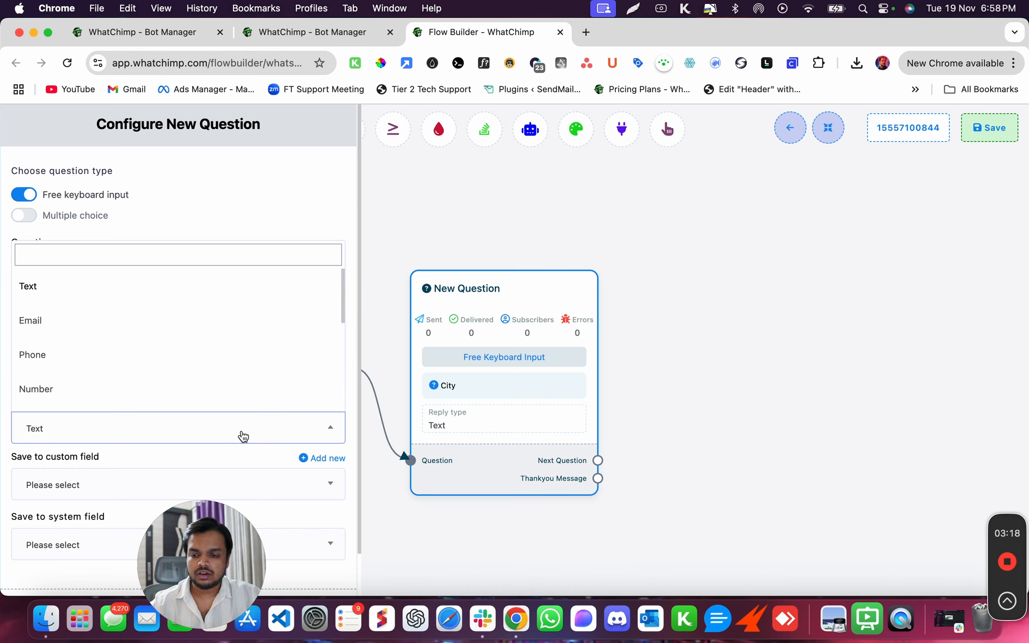
{"action": "left_click", "coordinate": [129, 287]}
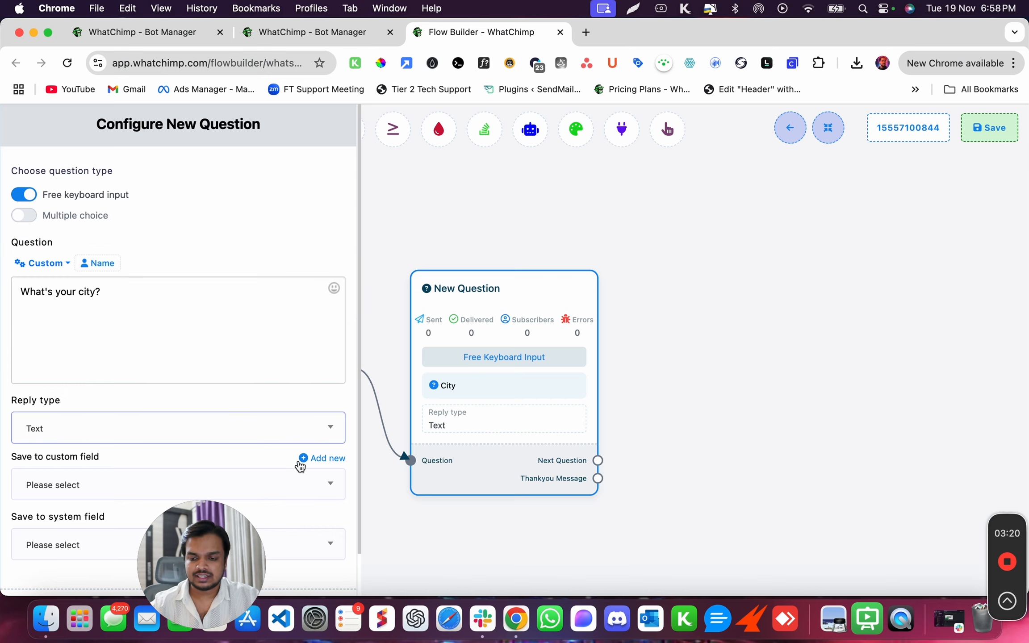
{"action": "left_click", "coordinate": [280, 491]}
{"action": "scroll", "coordinate": [208, 380], "scroll_direction": "down", "scroll_amount": 2}
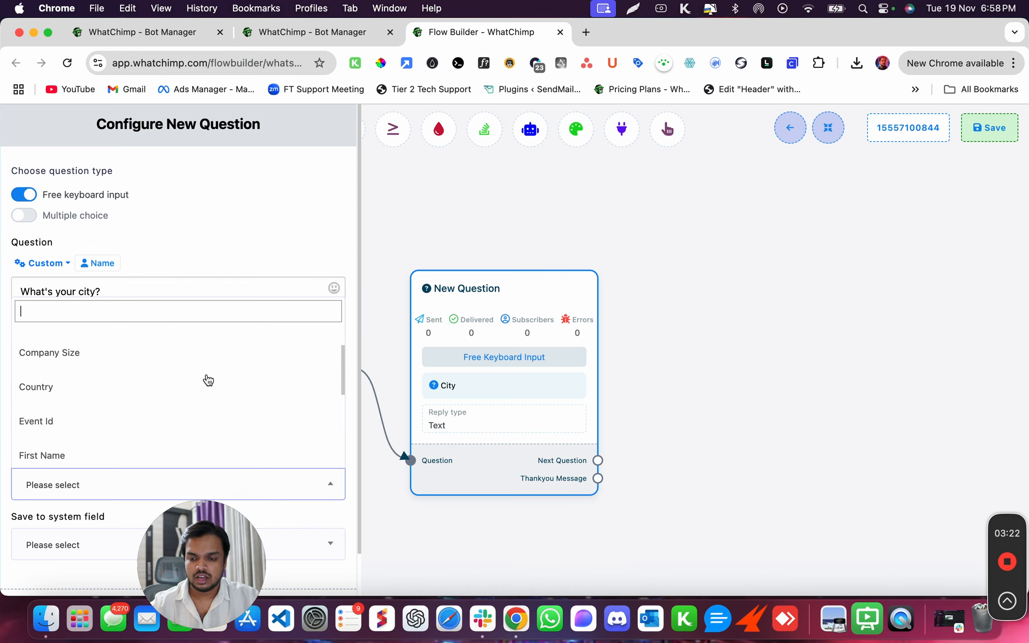
{"action": "scroll", "coordinate": [208, 380], "scroll_direction": "down", "scroll_amount": 5}
{"action": "scroll", "coordinate": [208, 380], "scroll_direction": "up", "scroll_amount": 3}
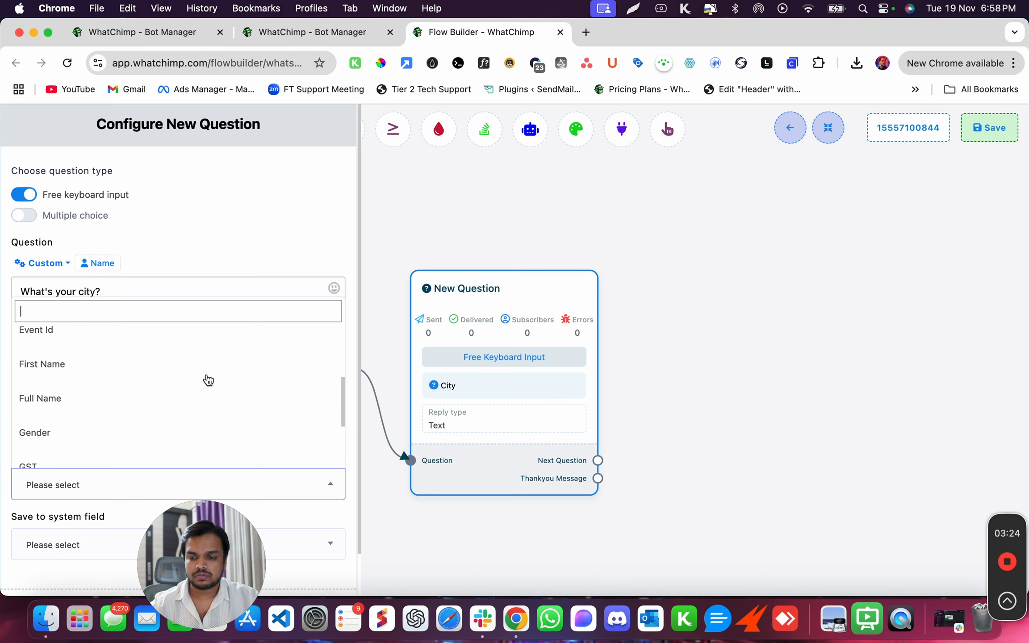
{"action": "scroll", "coordinate": [209, 380], "scroll_direction": "up", "scroll_amount": 4}
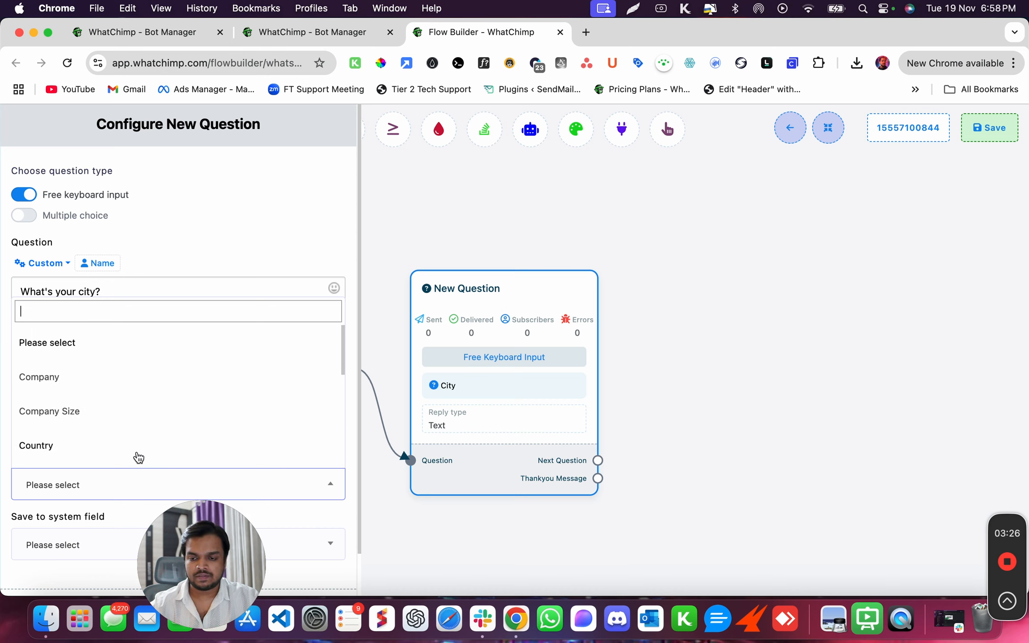
{"action": "scroll", "coordinate": [139, 455], "scroll_direction": "down", "scroll_amount": 5}
{"action": "left_click", "coordinate": [213, 258]}
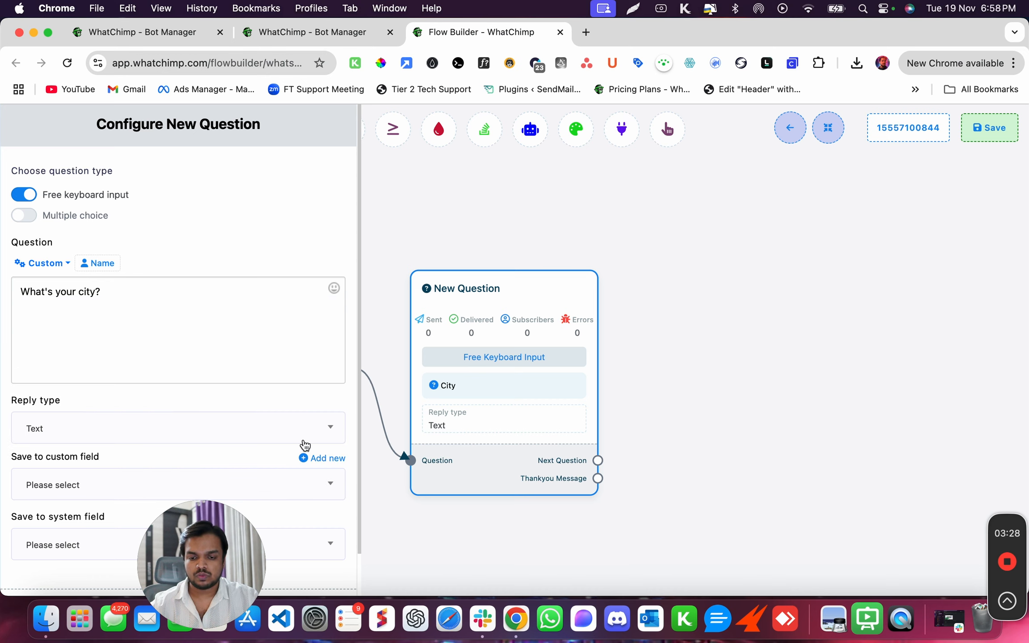
Create a new custom field named City with Text type.
{"action": "left_click", "coordinate": [308, 458]}
{"action": "left_click_drag", "start_coordinate": [208, 565], "coordinate": [518, 559]}
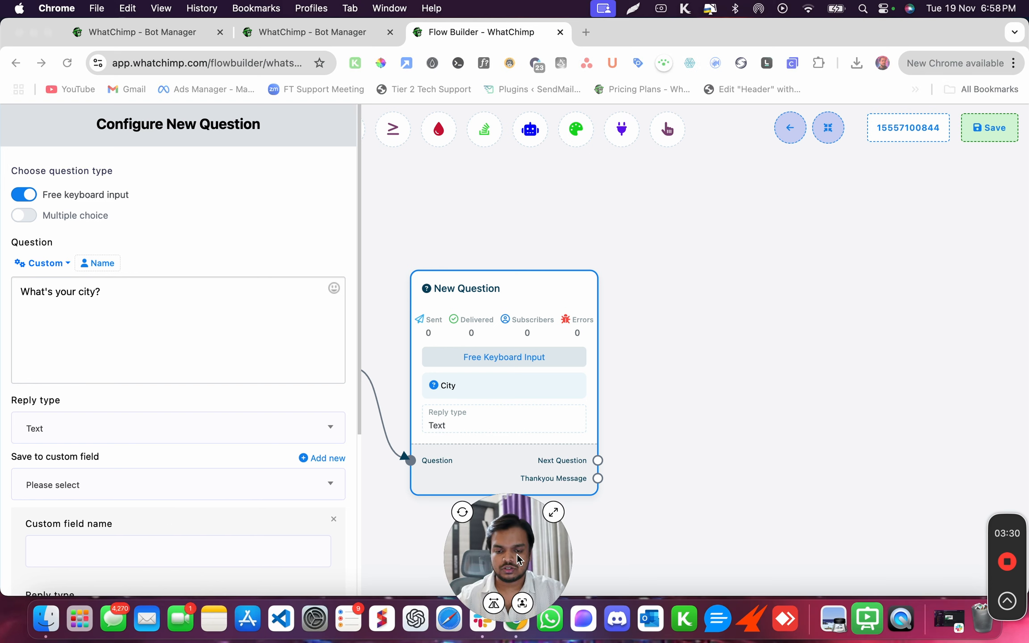
{"action": "scroll", "coordinate": [308, 460], "scroll_direction": "down", "scroll_amount": 5}
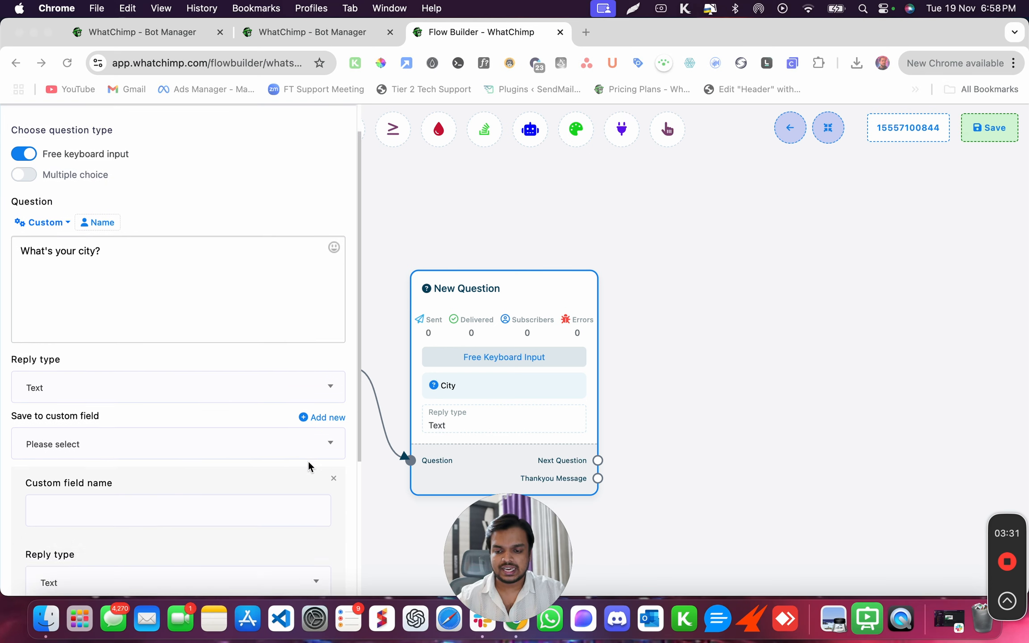
{"action": "left_click", "coordinate": [266, 357]}
{"action": "type", "text": "City"}
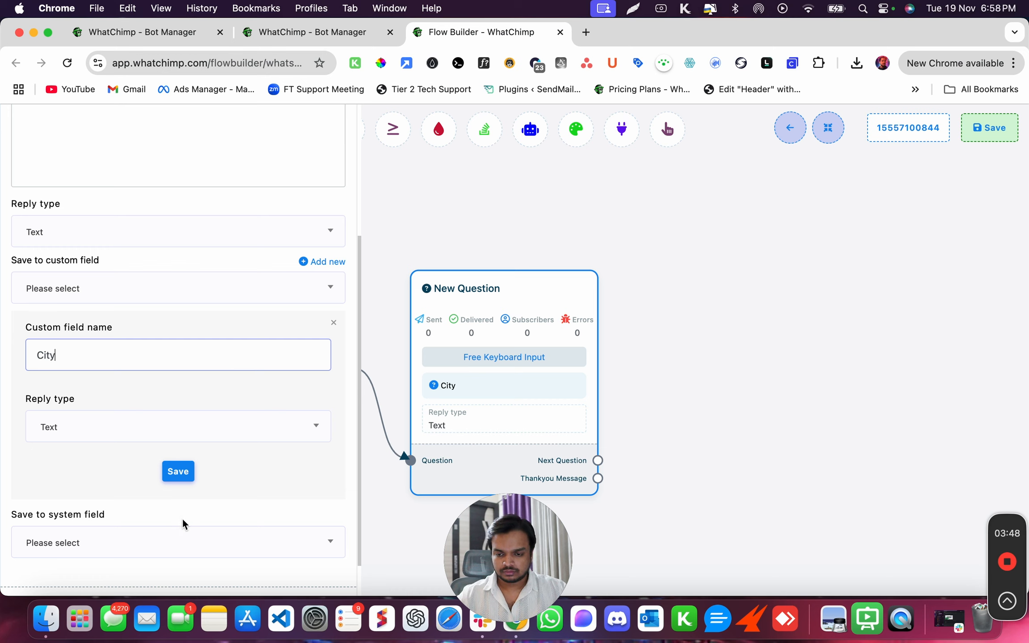
{"action": "left_click", "coordinate": [148, 431]}
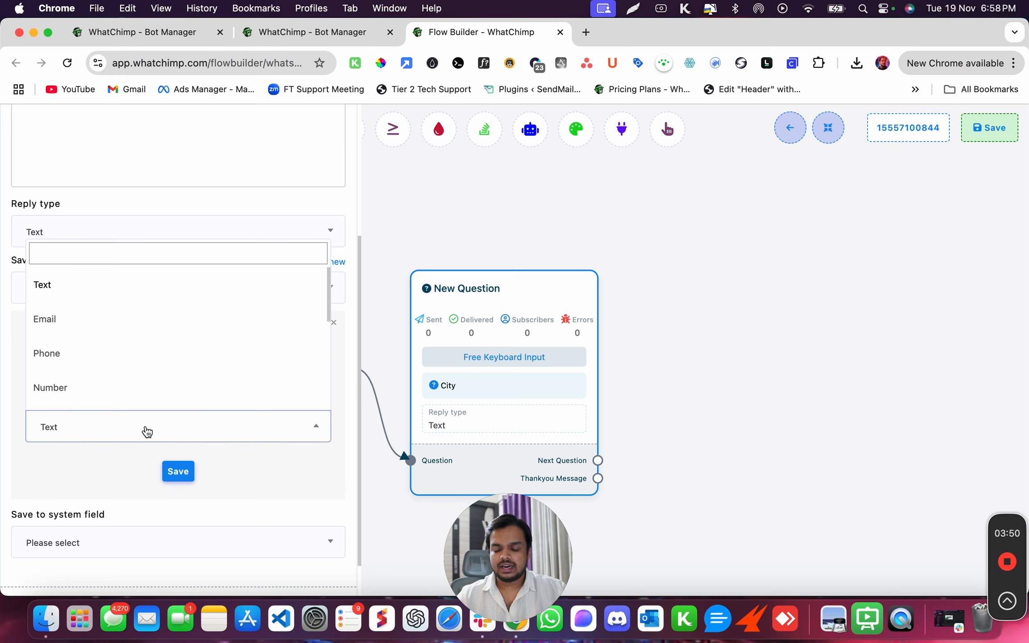
{"action": "left_click", "coordinate": [148, 431]}
{"action": "left_click", "coordinate": [178, 471]}
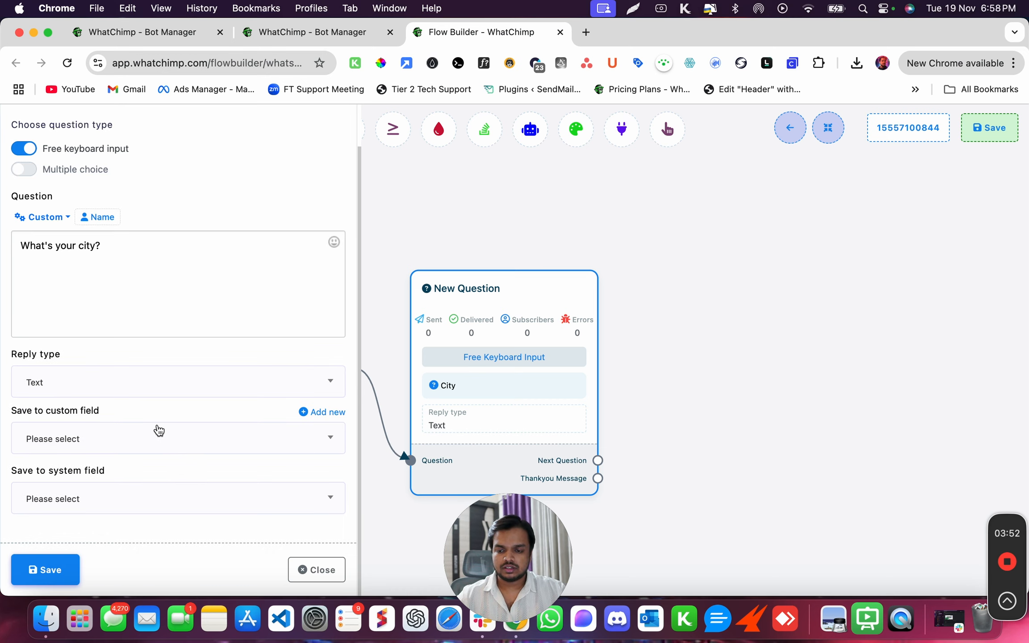
Save the city answer to the City field and save the question node.
{"action": "left_click", "coordinate": [158, 434]}
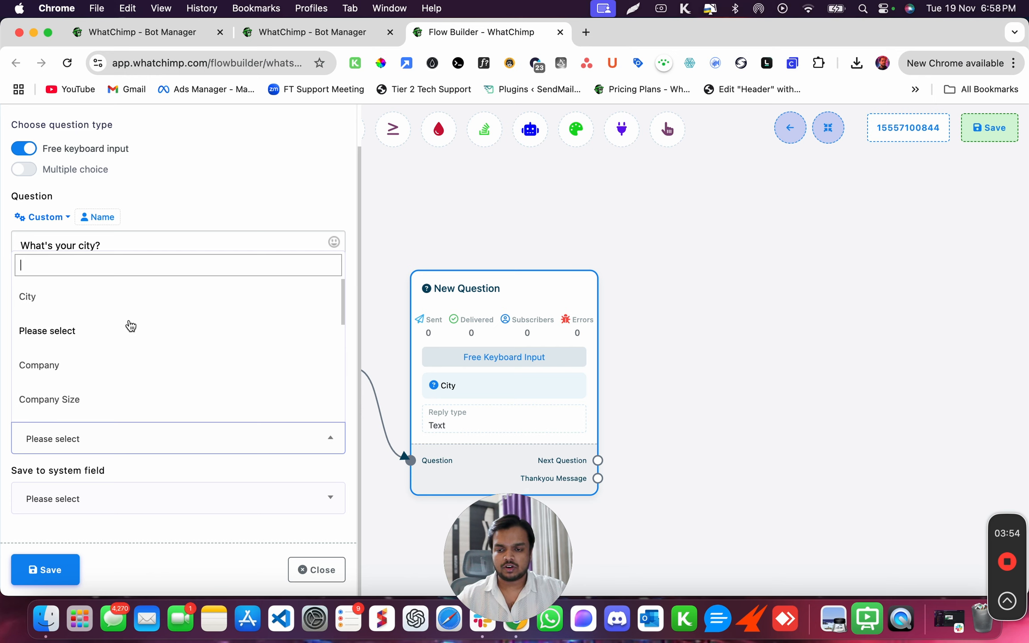
{"action": "left_click", "coordinate": [59, 297]}
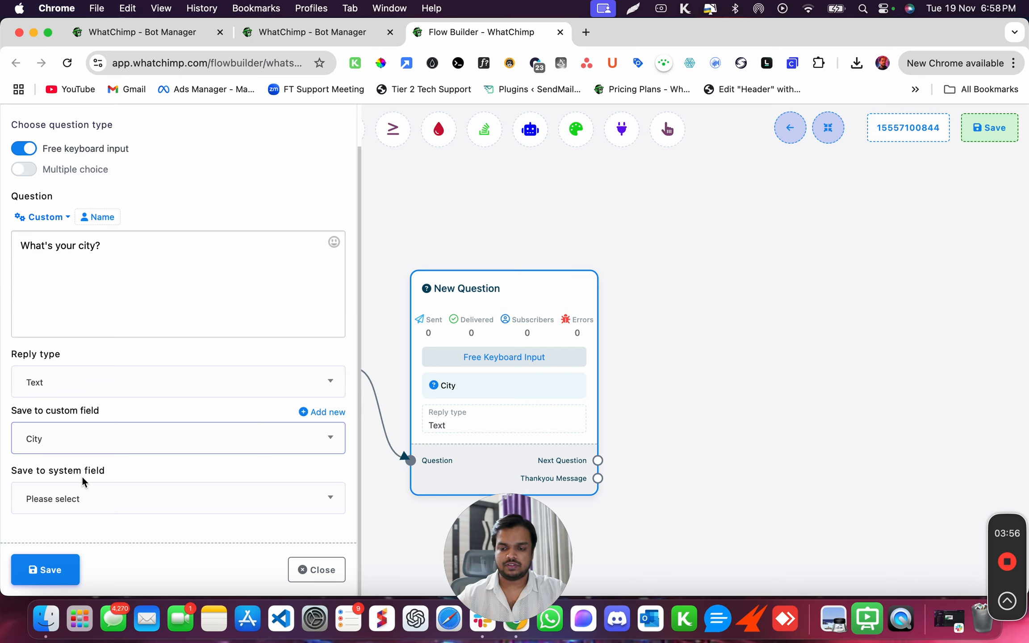
{"action": "left_click", "coordinate": [42, 555]}
{"action": "left_click_drag", "start_coordinate": [526, 453], "coordinate": [526, 349]}
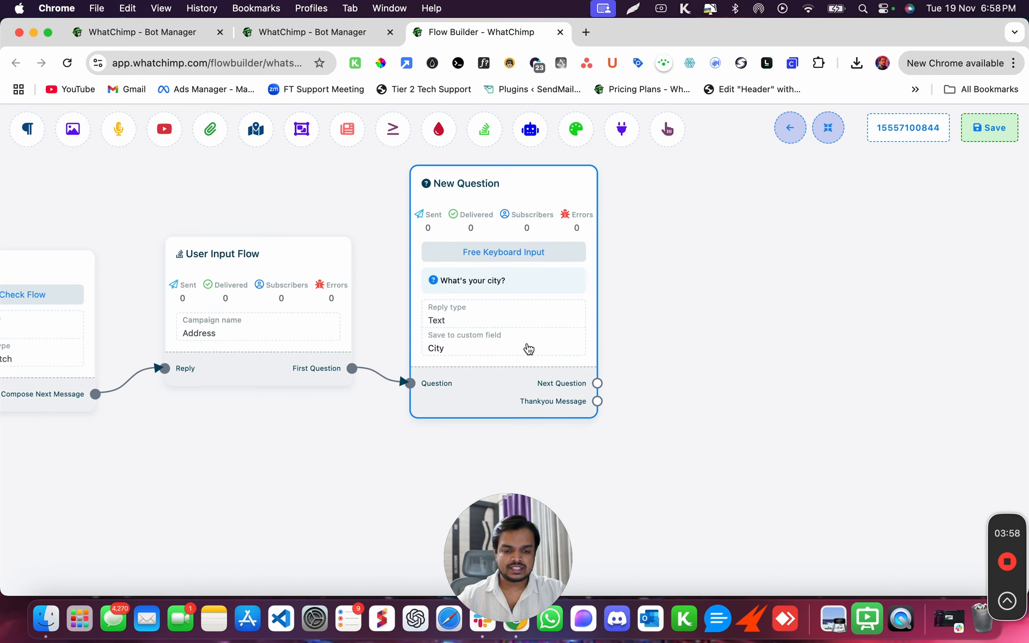
{"action": "left_click_drag", "start_coordinate": [597, 383], "coordinate": [701, 305]}
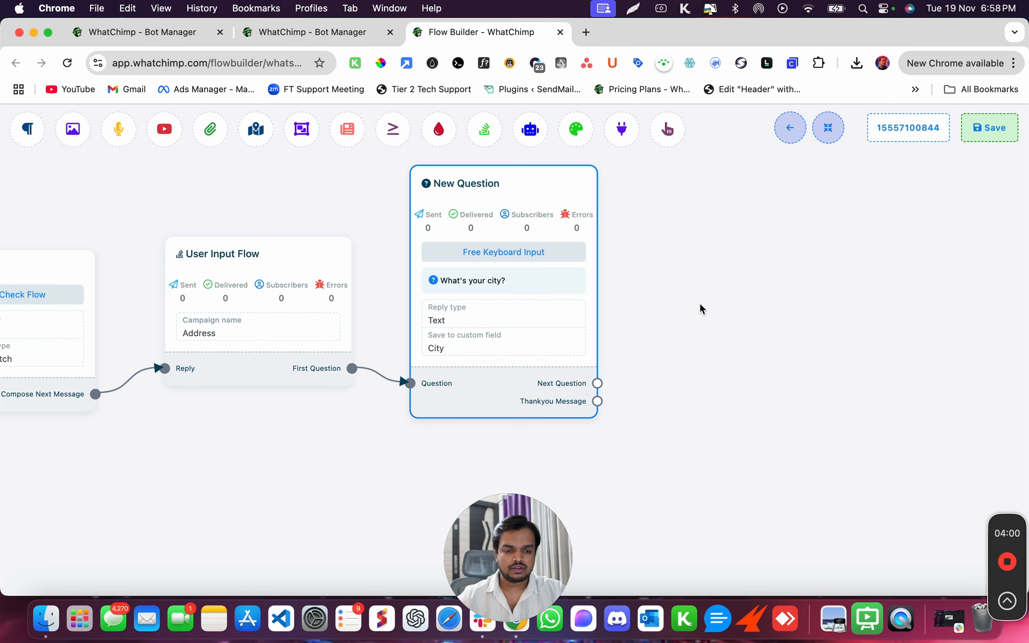
Set the second question to 'What's your country?' with Text replies saved to the Country field.
{"action": "double_click", "coordinate": [708, 359]}
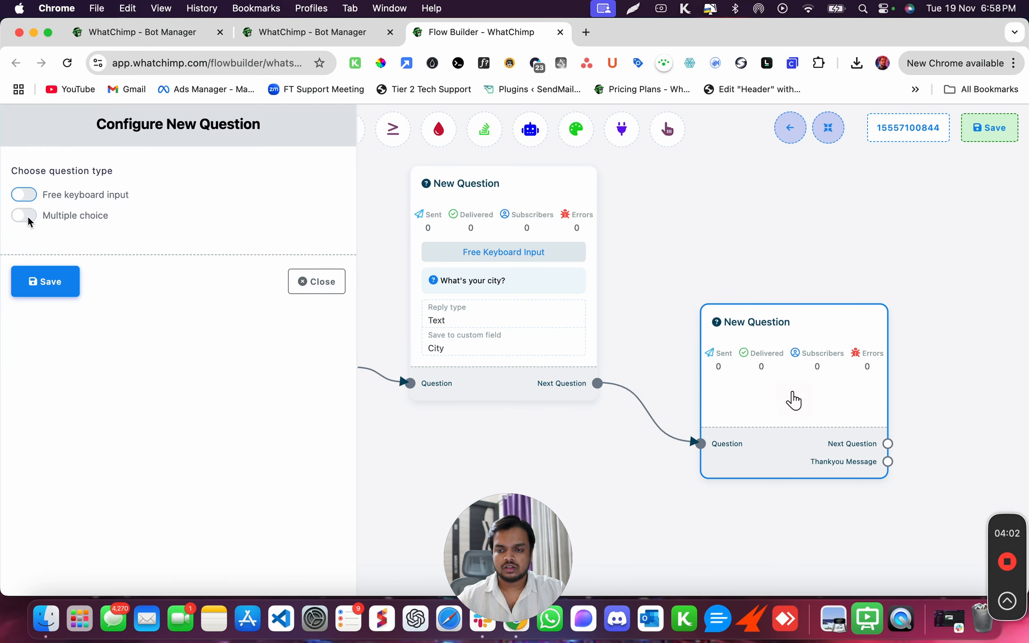
{"action": "left_click", "coordinate": [29, 199]}
{"action": "left_click", "coordinate": [69, 314]}
{"action": "type", "text": "Wh"}
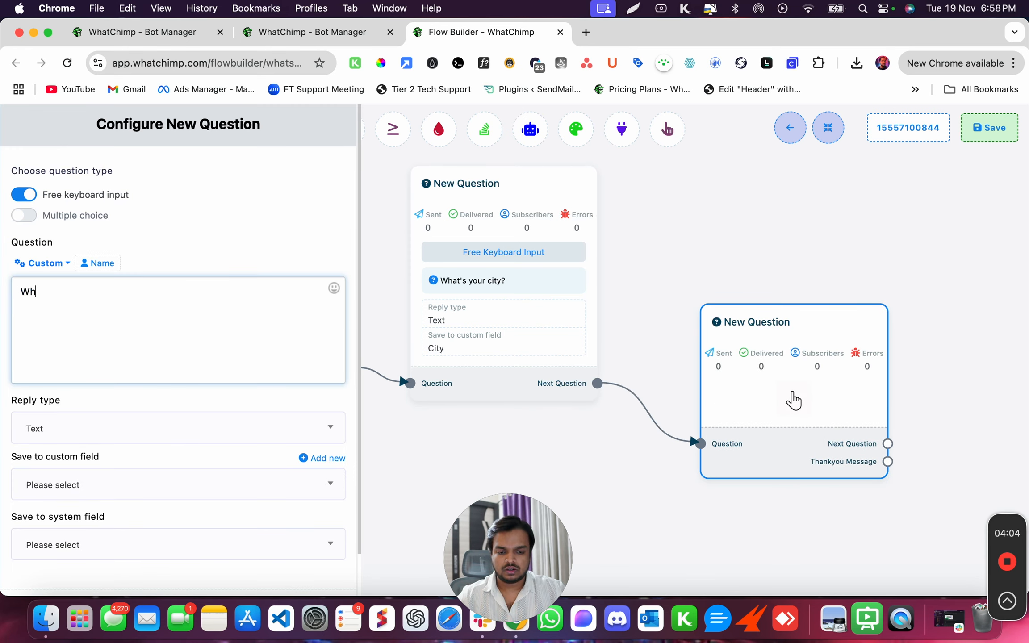
{"action": "type", "text": "at's your "}
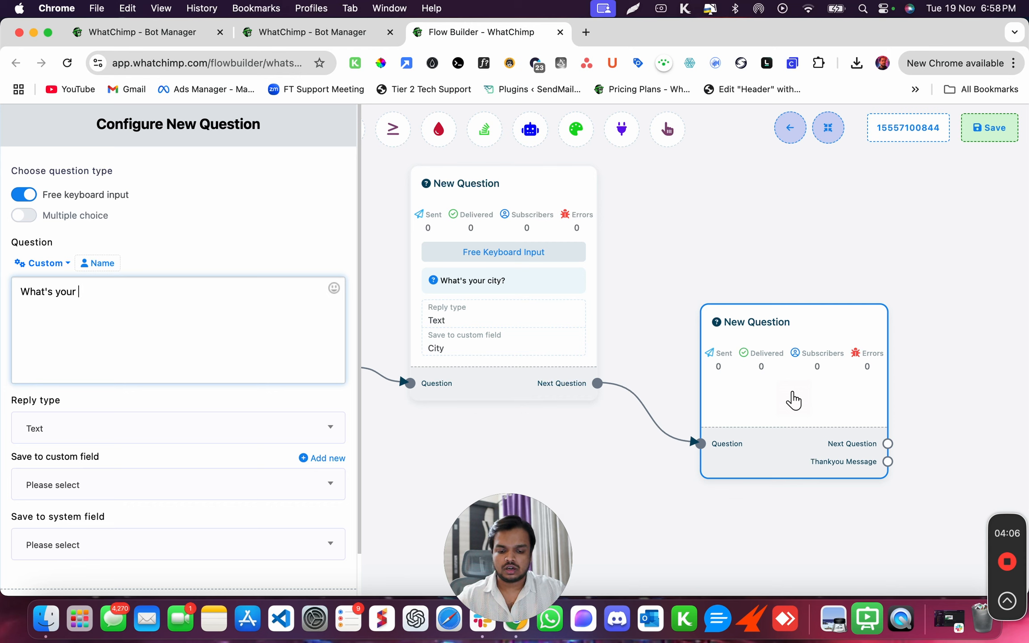
{"action": "type", "text": "country"}
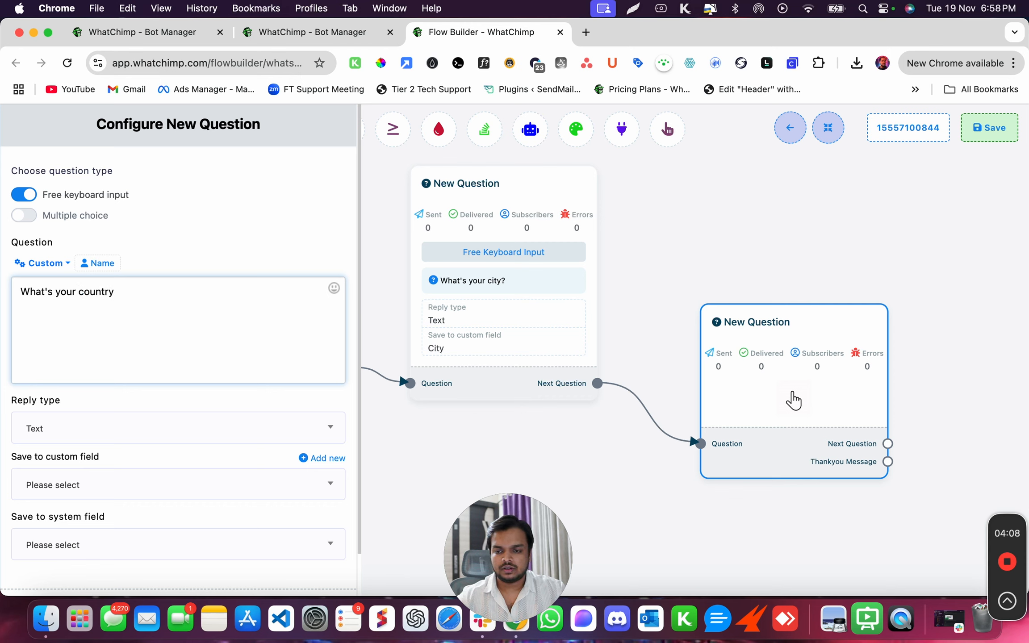
{"action": "type", "text": "?"}
{"action": "left_click", "coordinate": [109, 427]}
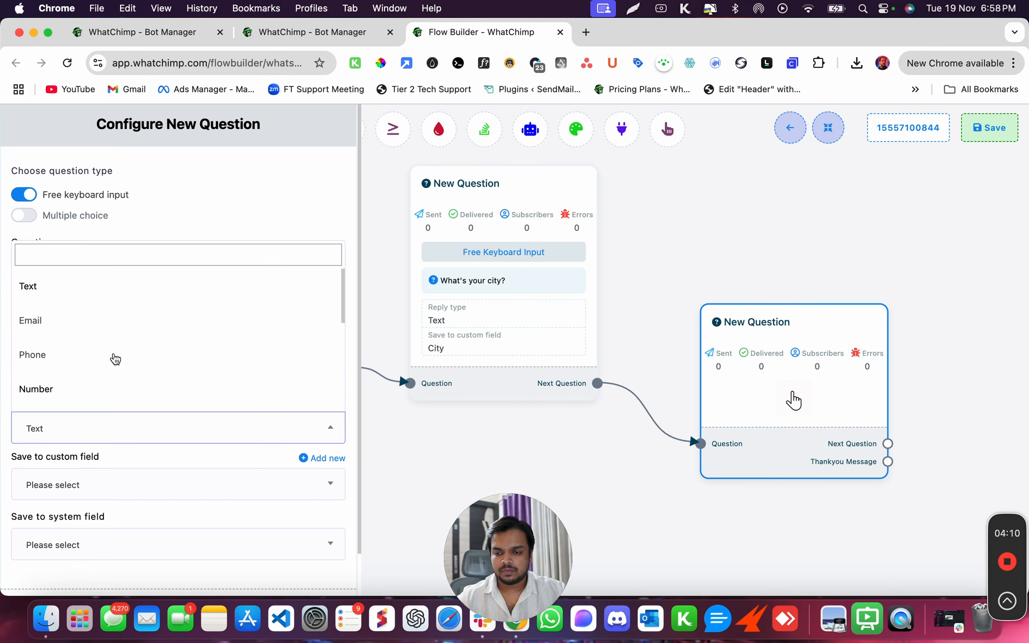
{"action": "scroll", "coordinate": [88, 379], "scroll_direction": "down", "scroll_amount": 5}
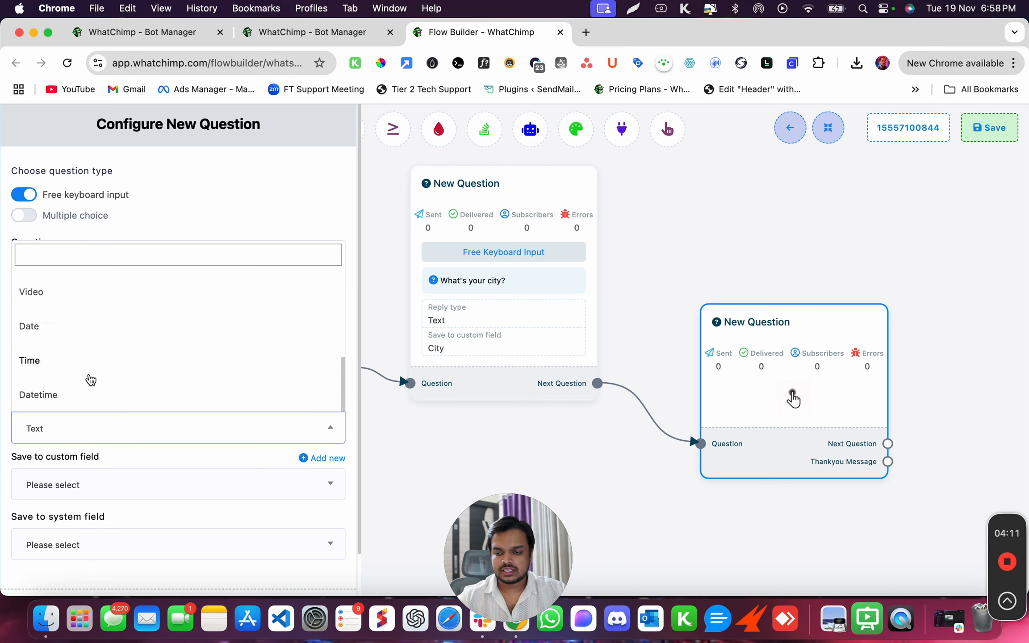
{"action": "left_click", "coordinate": [169, 464]}
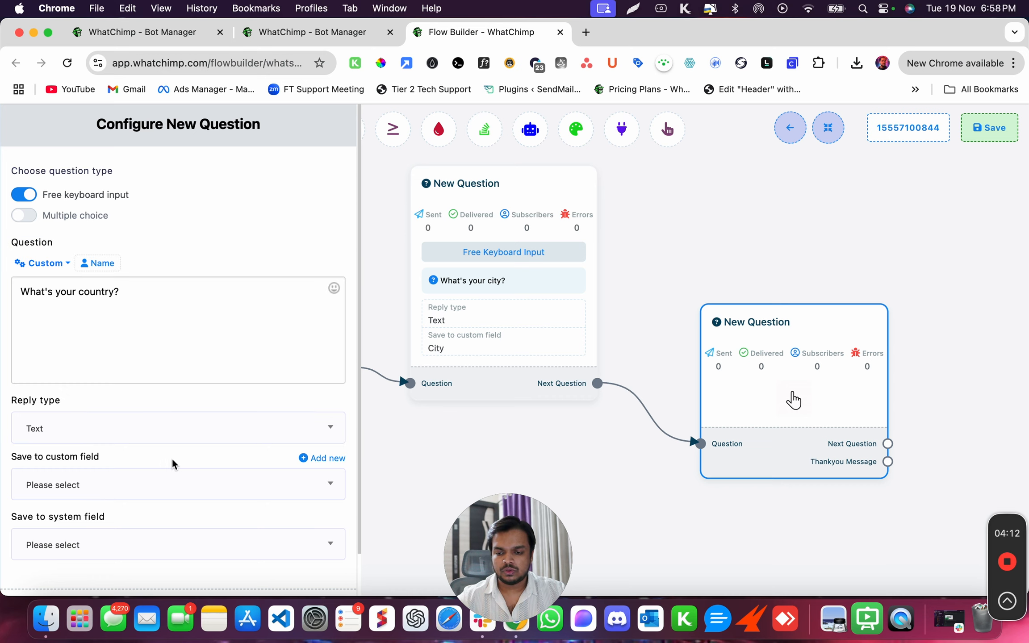
{"action": "left_click", "coordinate": [225, 494]}
{"action": "scroll", "coordinate": [101, 421], "scroll_direction": "down", "scroll_amount": 2}
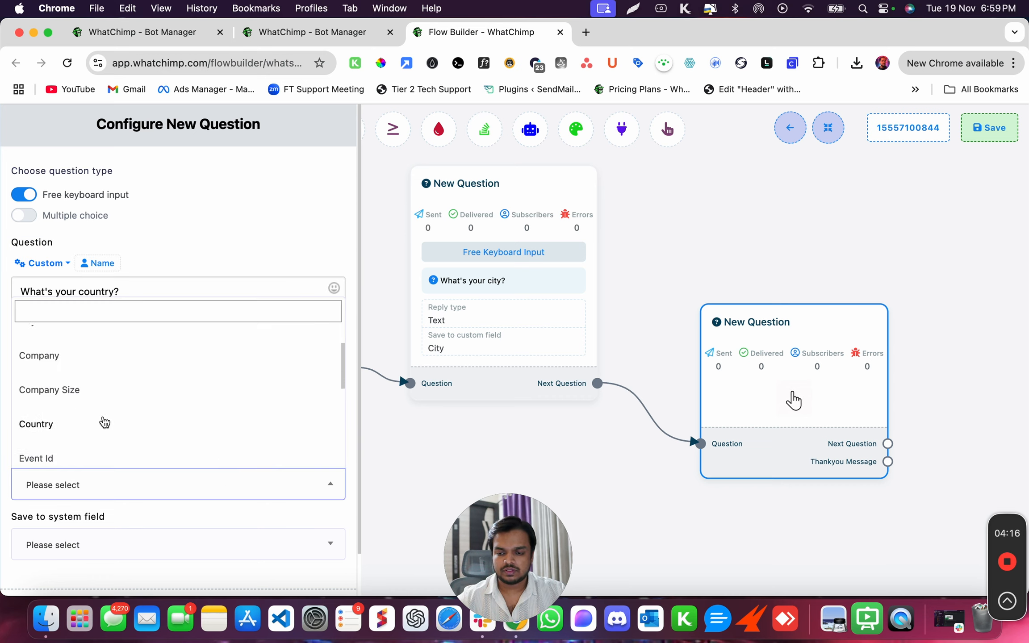
{"action": "scroll", "coordinate": [105, 422], "scroll_direction": "down", "scroll_amount": 1}
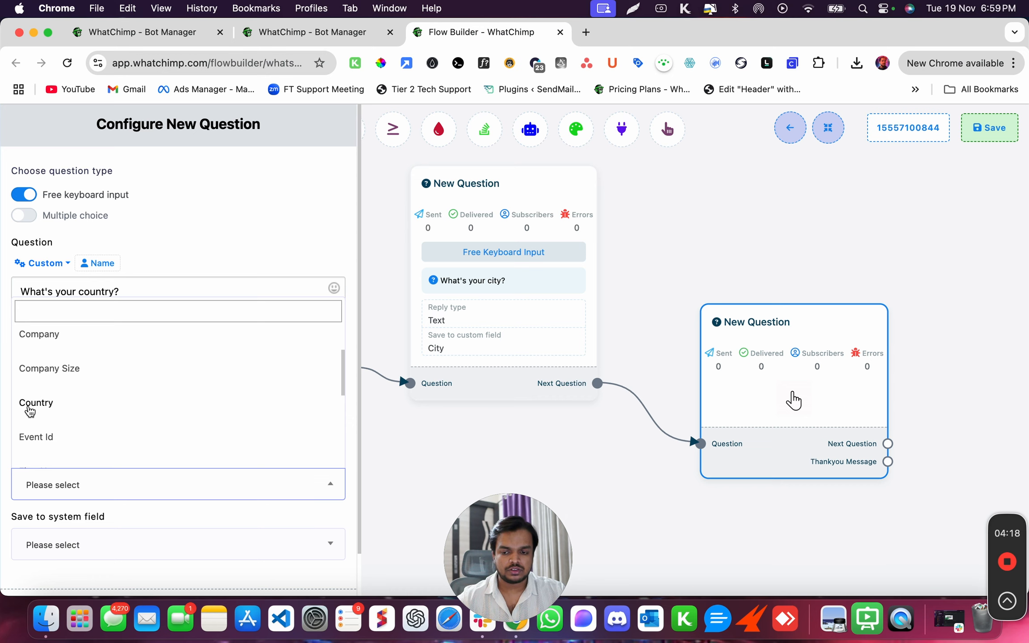
{"action": "left_click", "coordinate": [39, 403]}
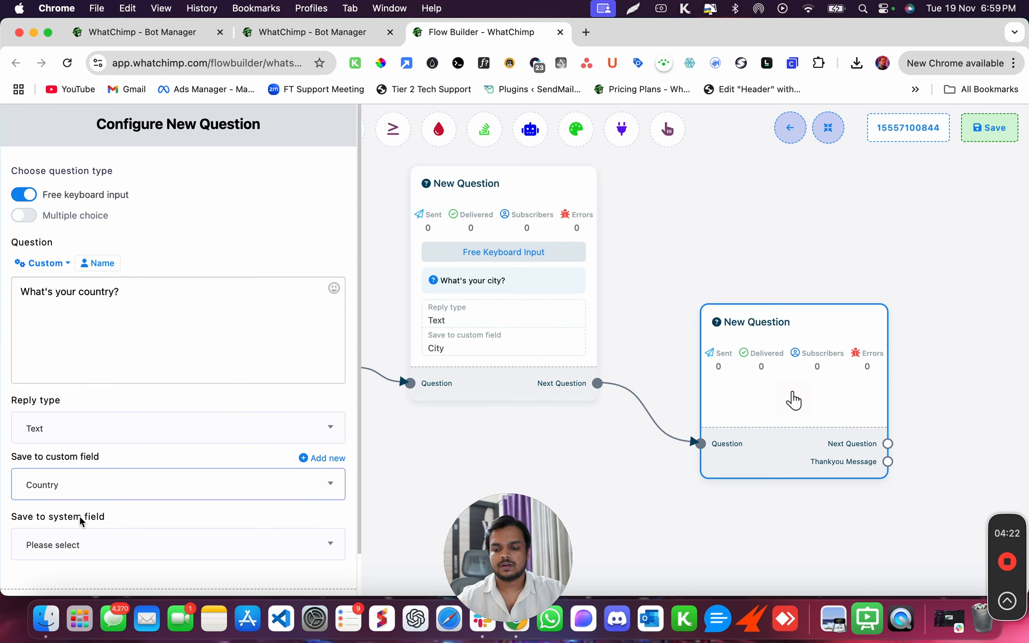
{"action": "scroll", "coordinate": [81, 514], "scroll_direction": "down", "scroll_amount": 2}
{"action": "left_click", "coordinate": [46, 574]}
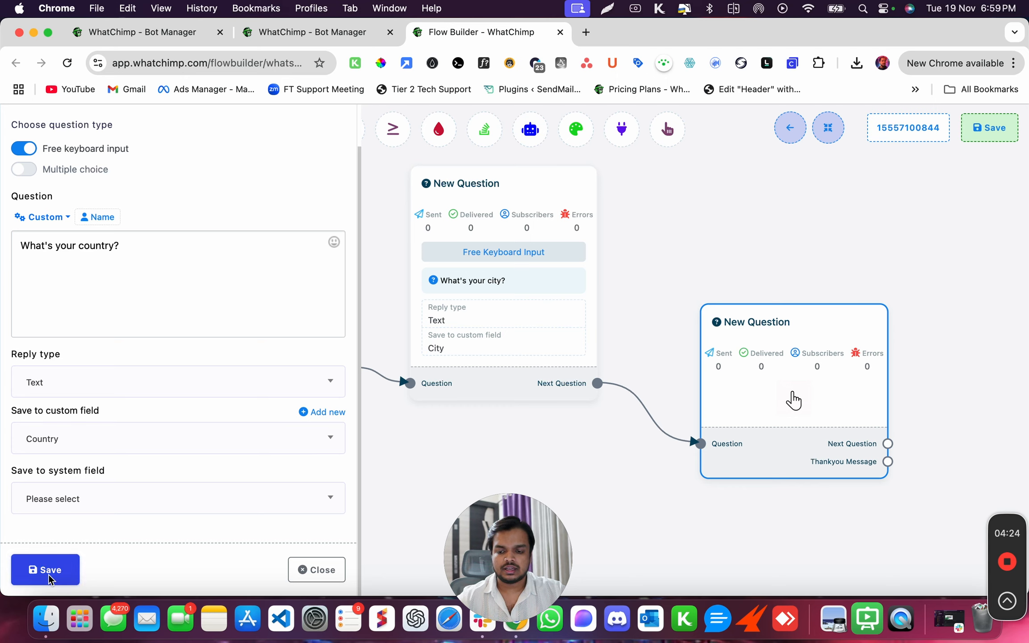
Rearrange the flow and delete an accidentally added question node.
{"action": "left_click_drag", "start_coordinate": [774, 422], "coordinate": [760, 308]}
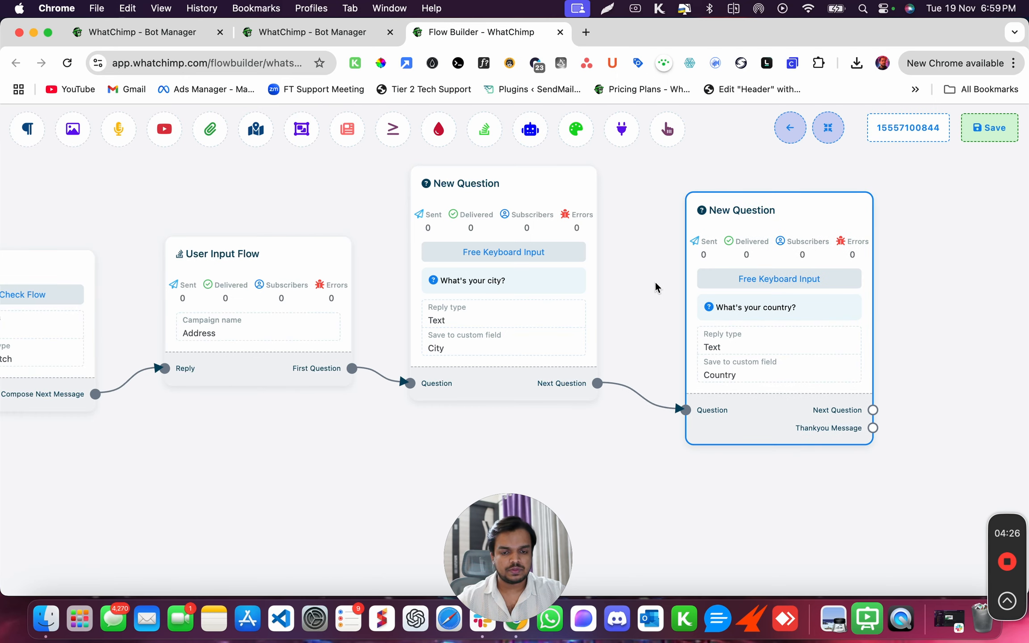
{"action": "left_click_drag", "start_coordinate": [625, 298], "coordinate": [420, 350]}
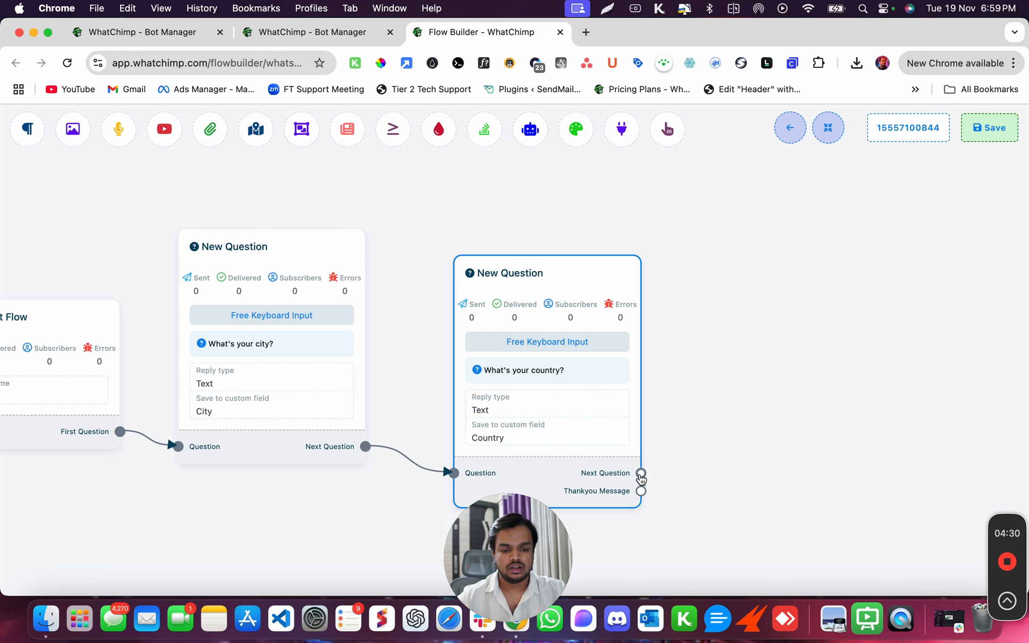
{"action": "left_click_drag", "start_coordinate": [641, 473], "coordinate": [664, 432]}
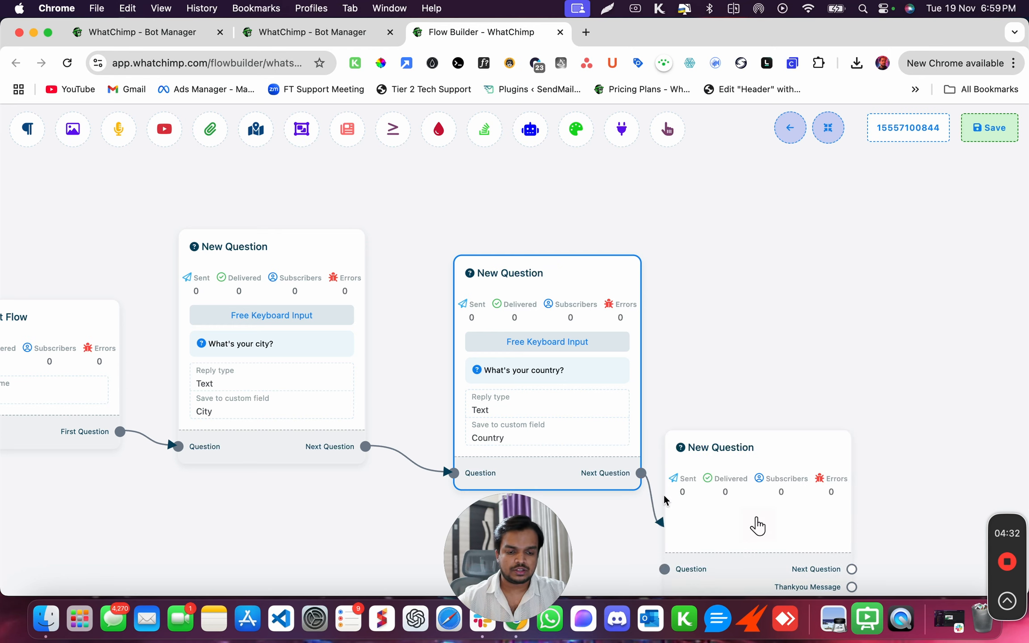
{"action": "right_click", "coordinate": [757, 525]}
{"action": "left_click", "coordinate": [788, 529]}
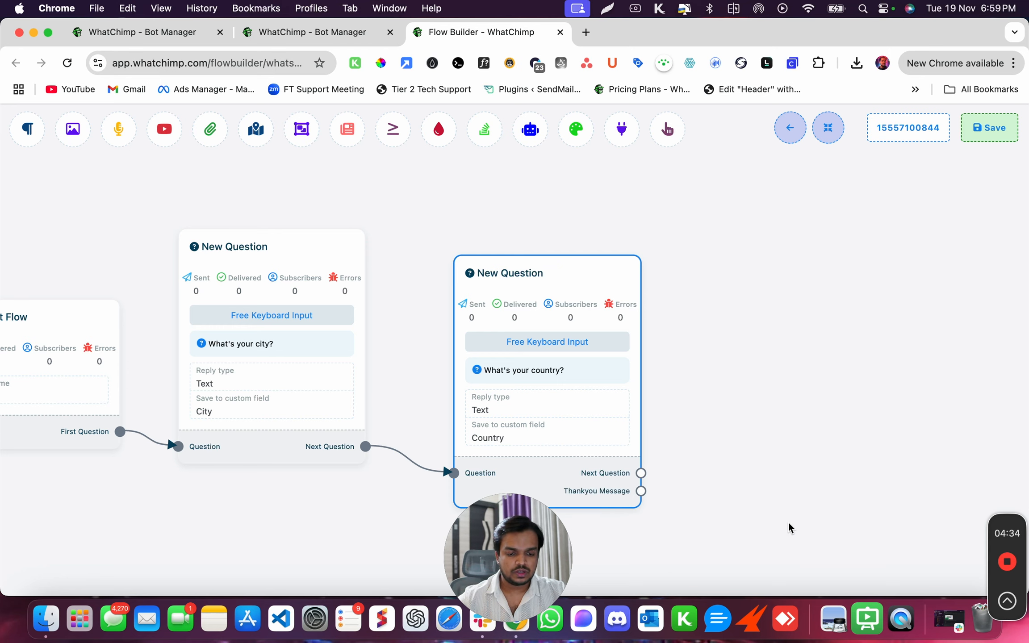
Link a Text message saying 'Thank you' after the country question.
{"action": "left_click_drag", "start_coordinate": [641, 491], "coordinate": [700, 317]}
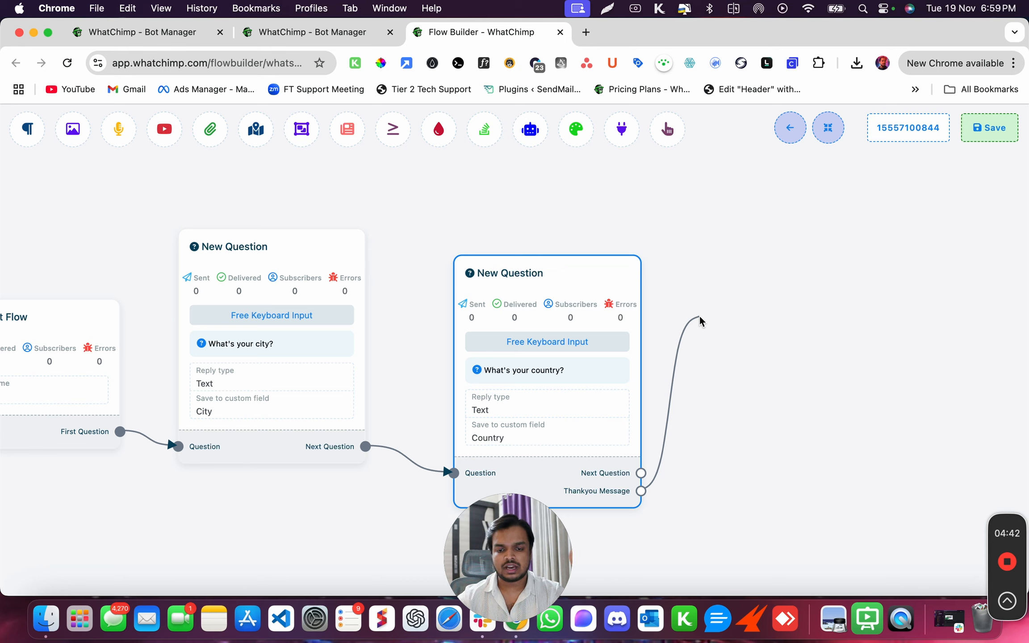
{"action": "left_click_drag", "start_coordinate": [700, 315], "coordinate": [699, 315]}
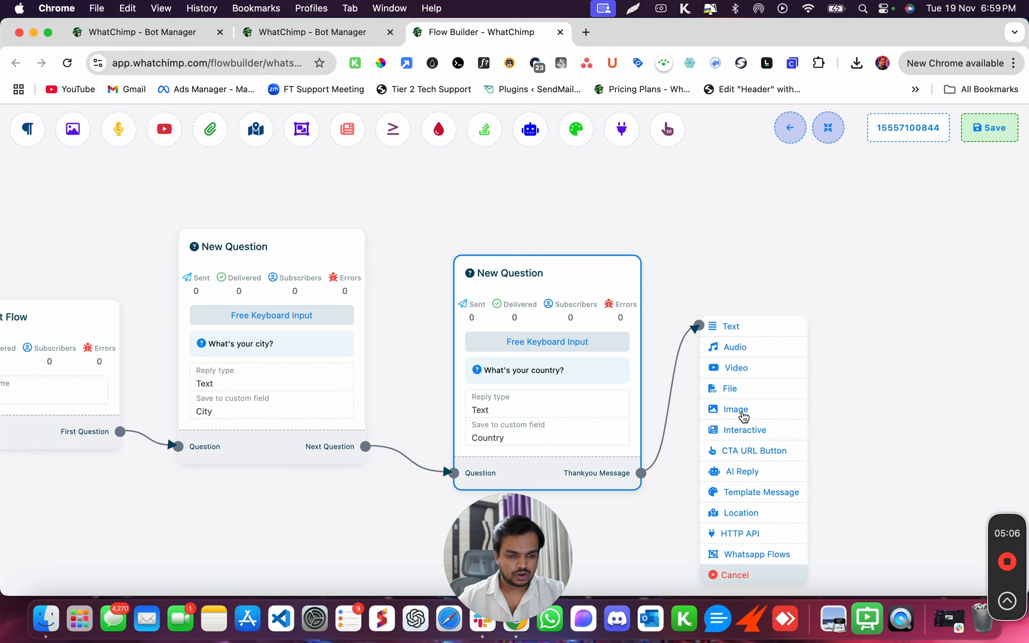
{"action": "left_click", "coordinate": [754, 331]}
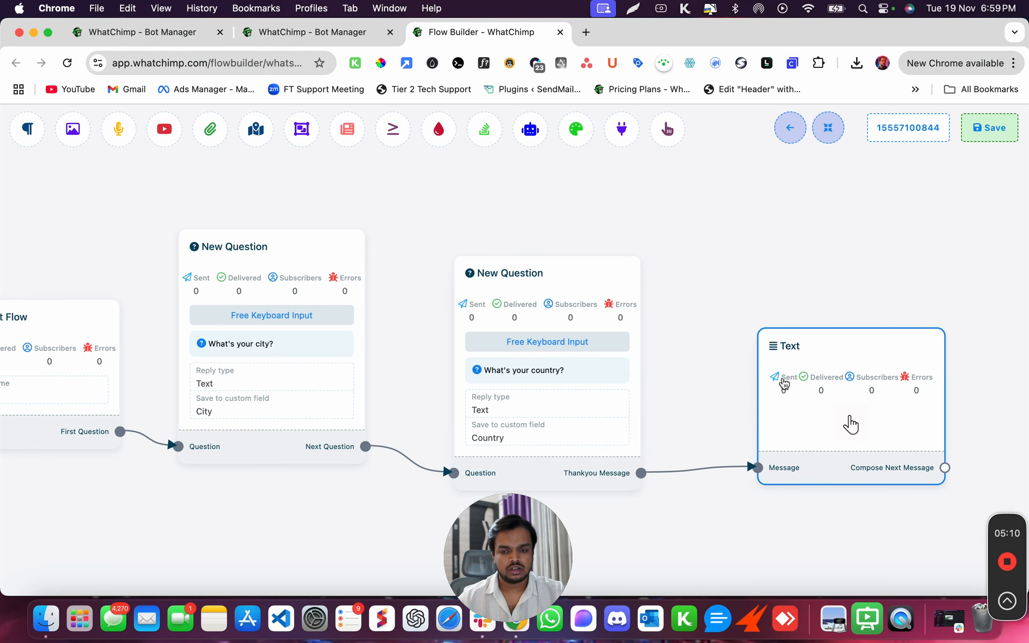
{"action": "double_click", "coordinate": [784, 383]}
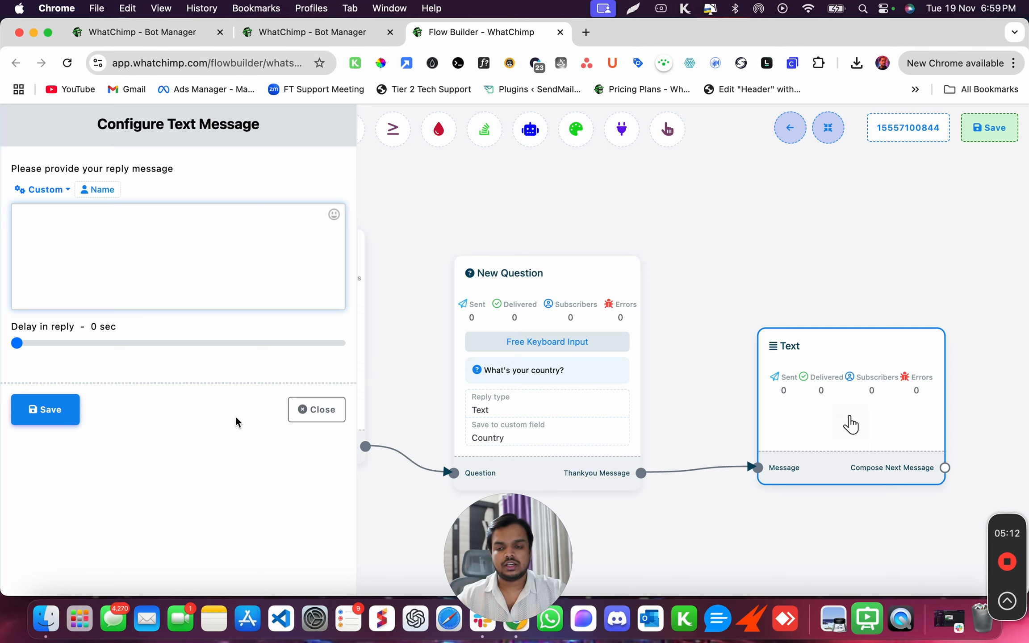
{"action": "type", "text": "Thank you"}
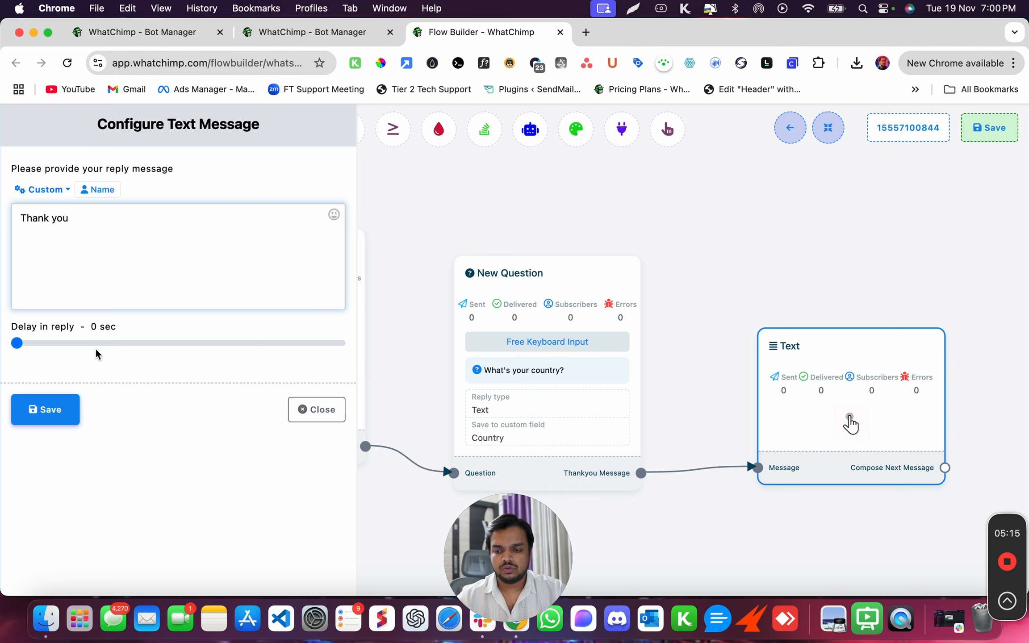
{"action": "left_click", "coordinate": [53, 409]}
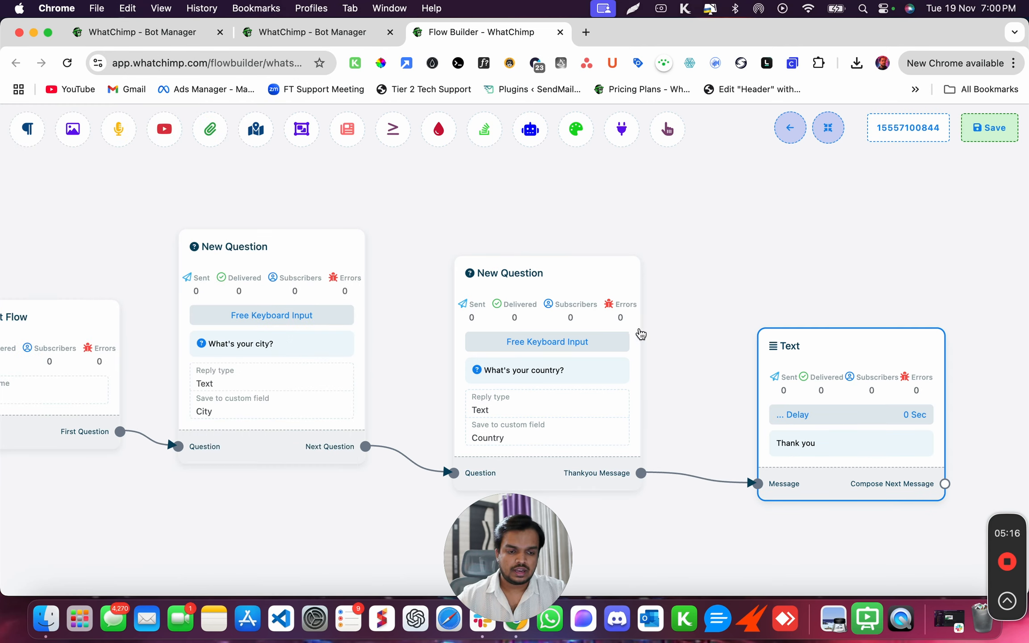
{"action": "left_click_drag", "start_coordinate": [639, 332], "coordinate": [372, 324]}
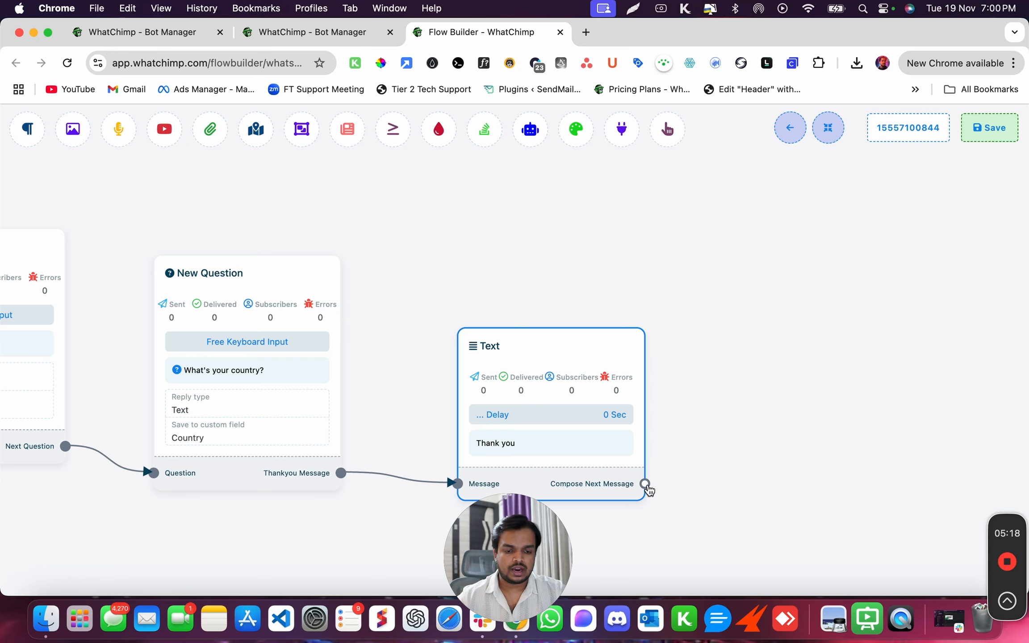
Add a Condition node after the Thank you message and position it in view.
{"action": "left_click_drag", "start_coordinate": [644, 483], "coordinate": [710, 335]}
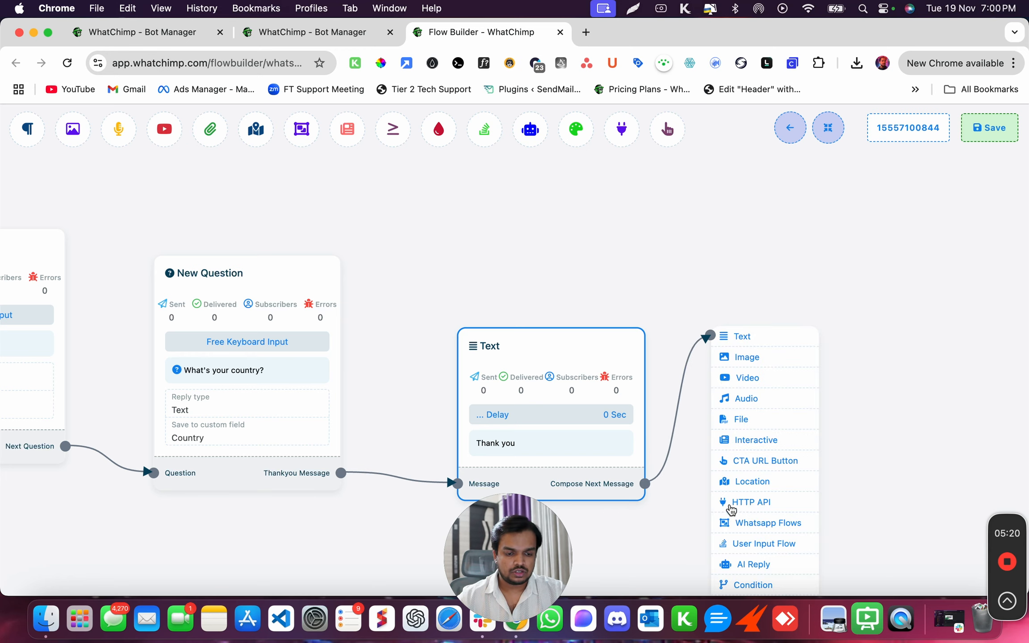
{"action": "left_click", "coordinate": [729, 586]}
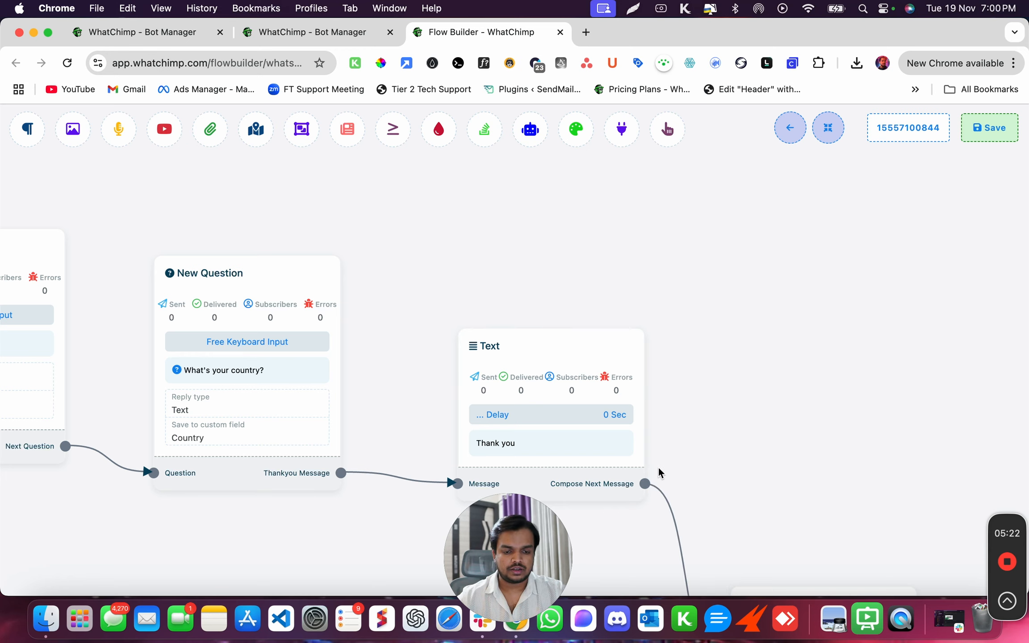
{"action": "scroll", "coordinate": [739, 480], "scroll_direction": "down", "scroll_amount": 5}
{"action": "left_click_drag", "start_coordinate": [730, 342], "coordinate": [717, 145]}
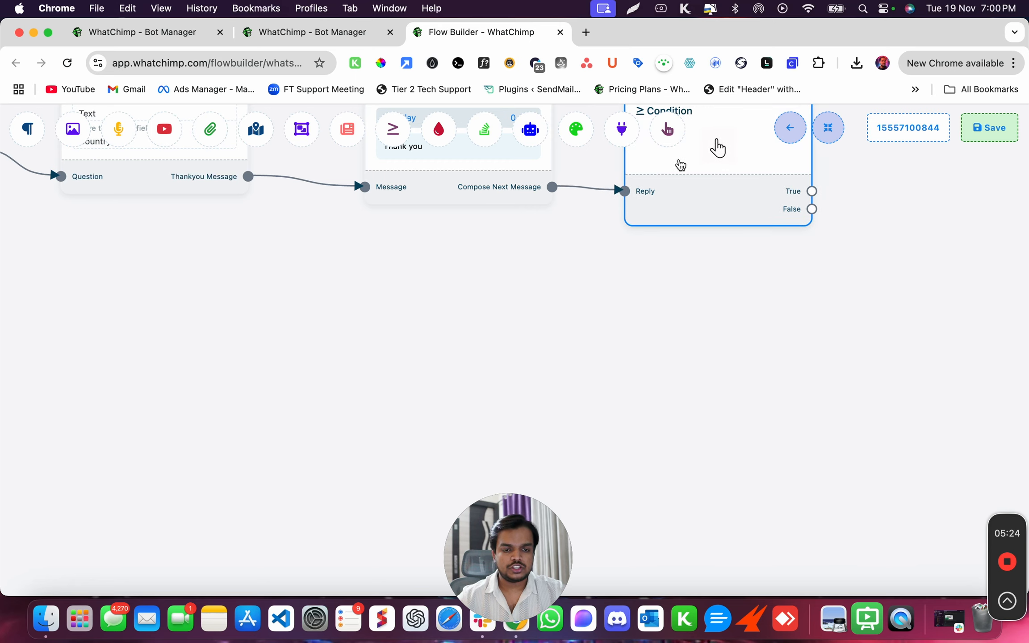
{"action": "left_click_drag", "start_coordinate": [656, 309], "coordinate": [598, 489]}
{"action": "left_click_drag", "start_coordinate": [651, 359], "coordinate": [652, 325]}
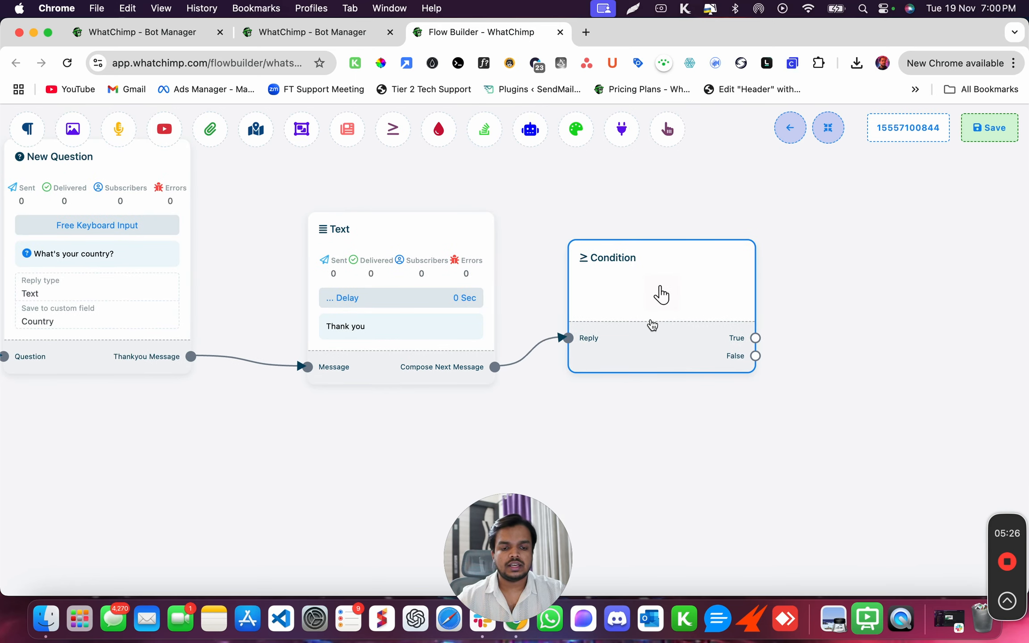
{"action": "double_click", "coordinate": [652, 326]}
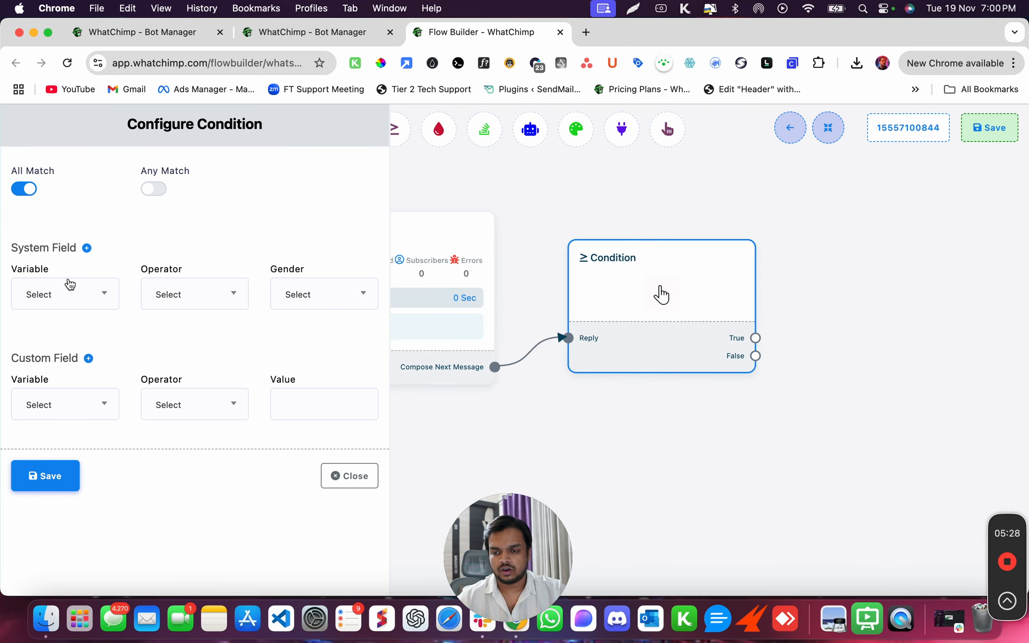
Configure the condition to check custom field Country = India, and save it.
{"action": "left_click", "coordinate": [68, 295]}
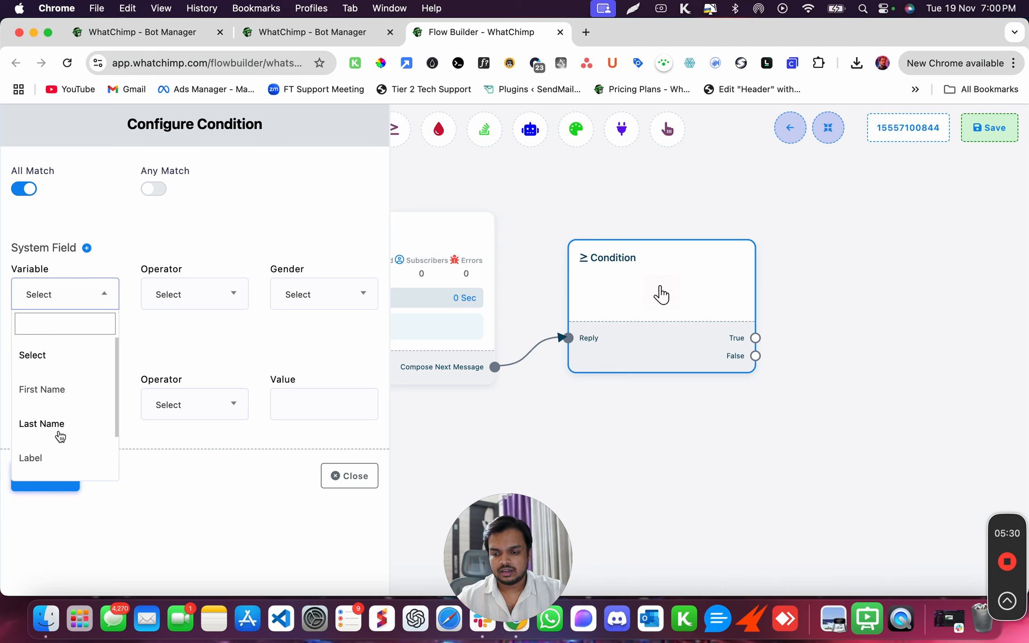
{"action": "left_click", "coordinate": [193, 349]}
{"action": "left_click", "coordinate": [85, 406]}
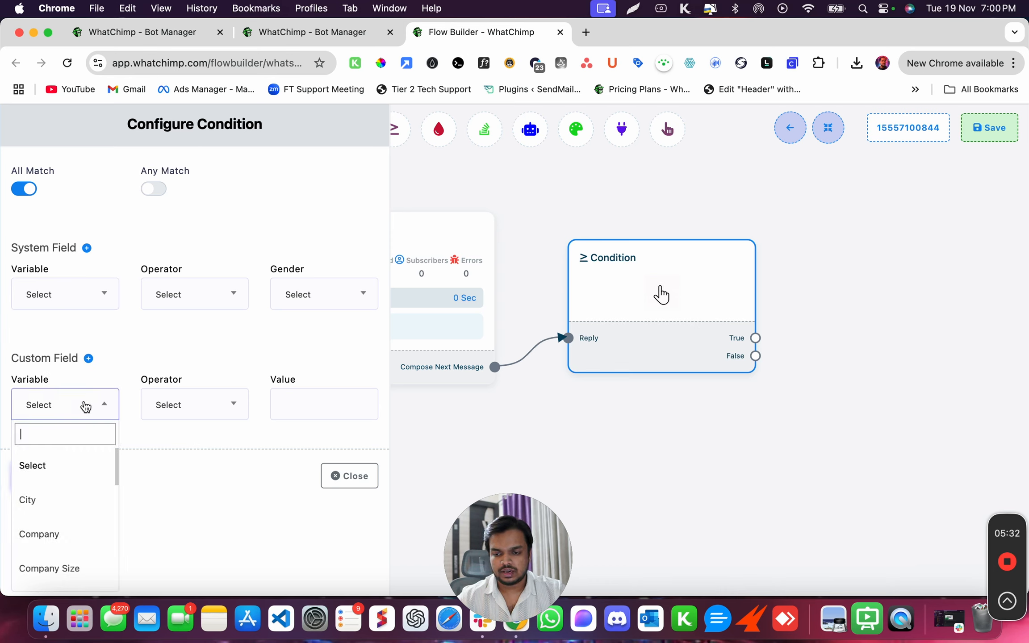
{"action": "scroll", "coordinate": [54, 534], "scroll_direction": "down", "scroll_amount": 2}
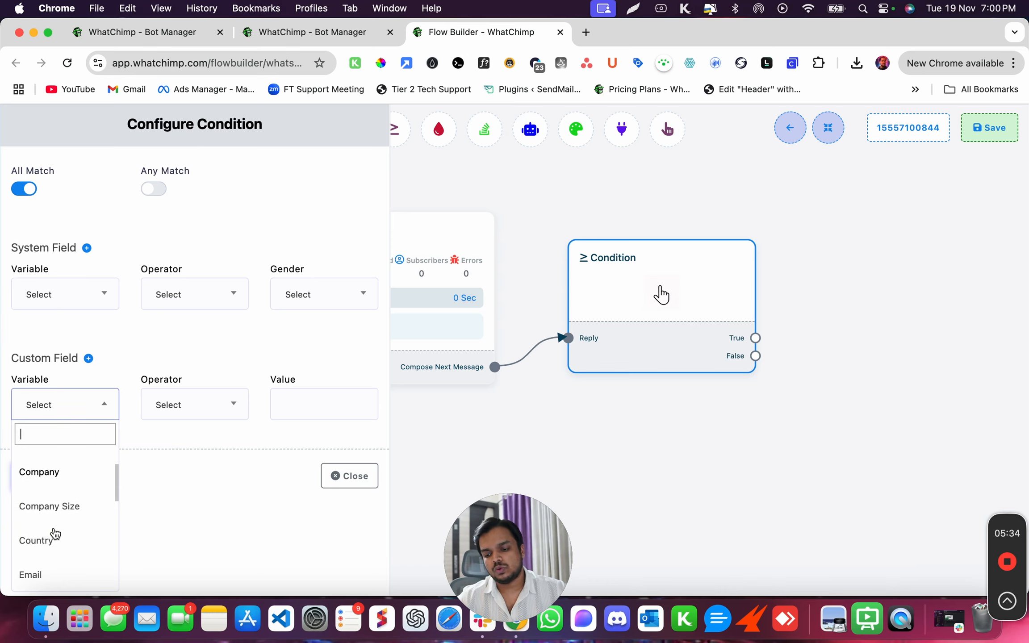
{"action": "scroll", "coordinate": [58, 530], "scroll_direction": "down", "scroll_amount": 1}
{"action": "left_click", "coordinate": [61, 518]}
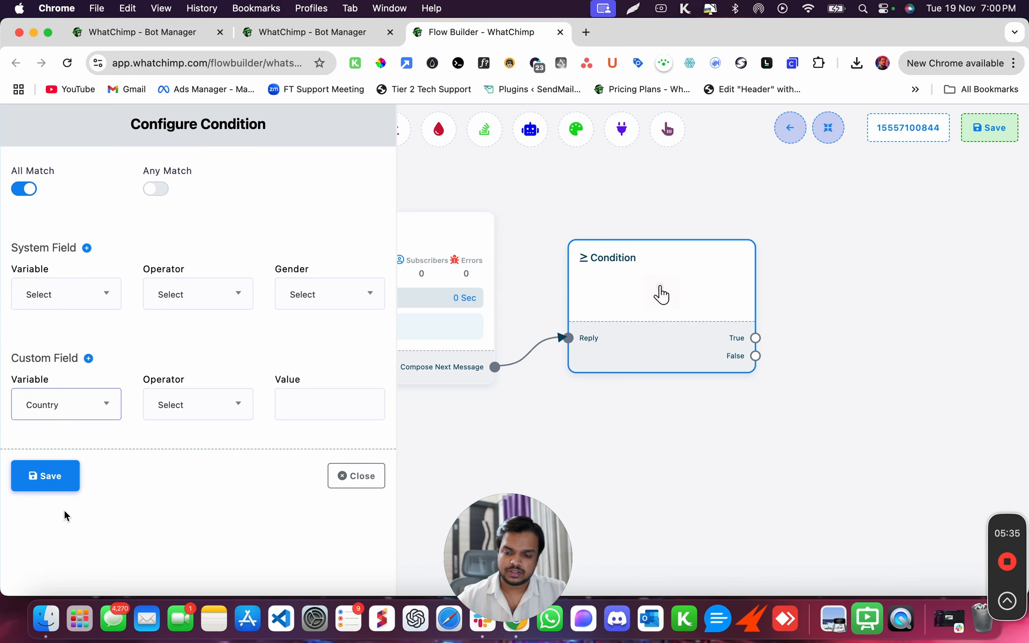
{"action": "left_click", "coordinate": [192, 405]}
{"action": "left_click", "coordinate": [173, 500]}
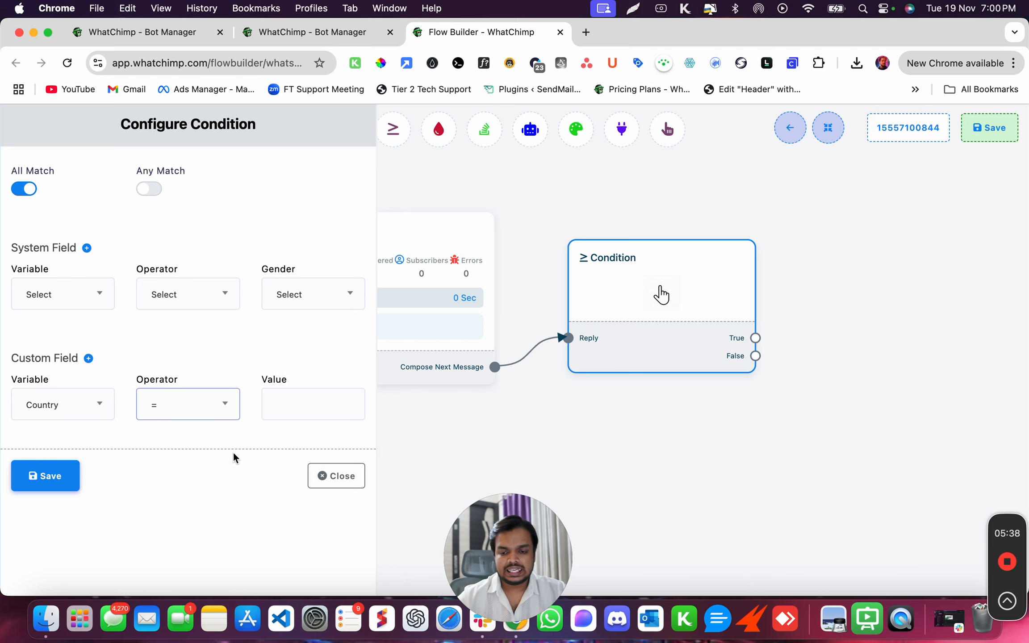
{"action": "left_click", "coordinate": [313, 405]}
{"action": "type", "text": "India"}
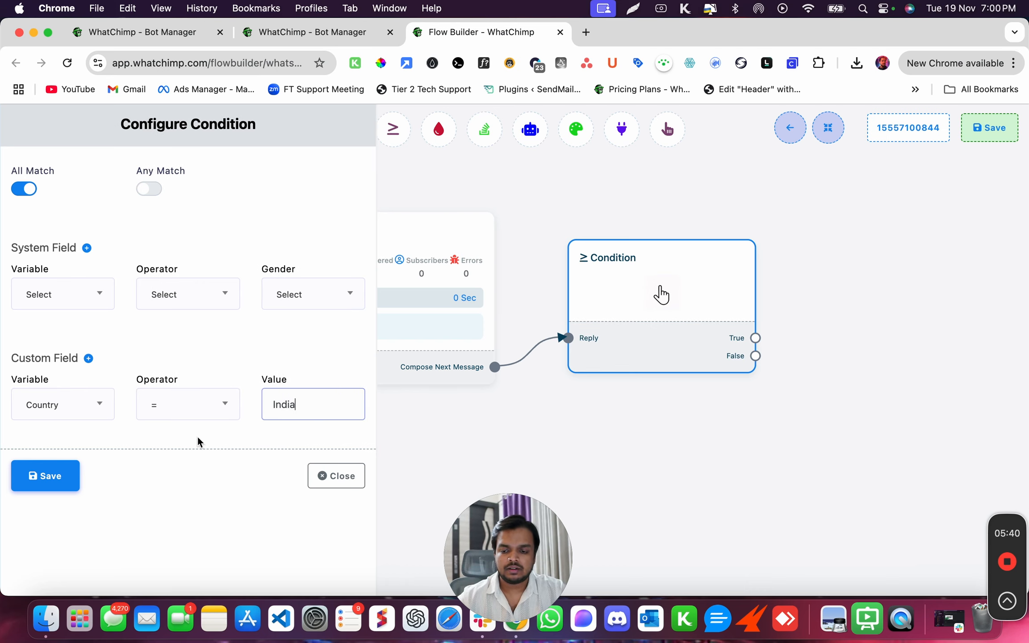
{"action": "left_click", "coordinate": [66, 476]}
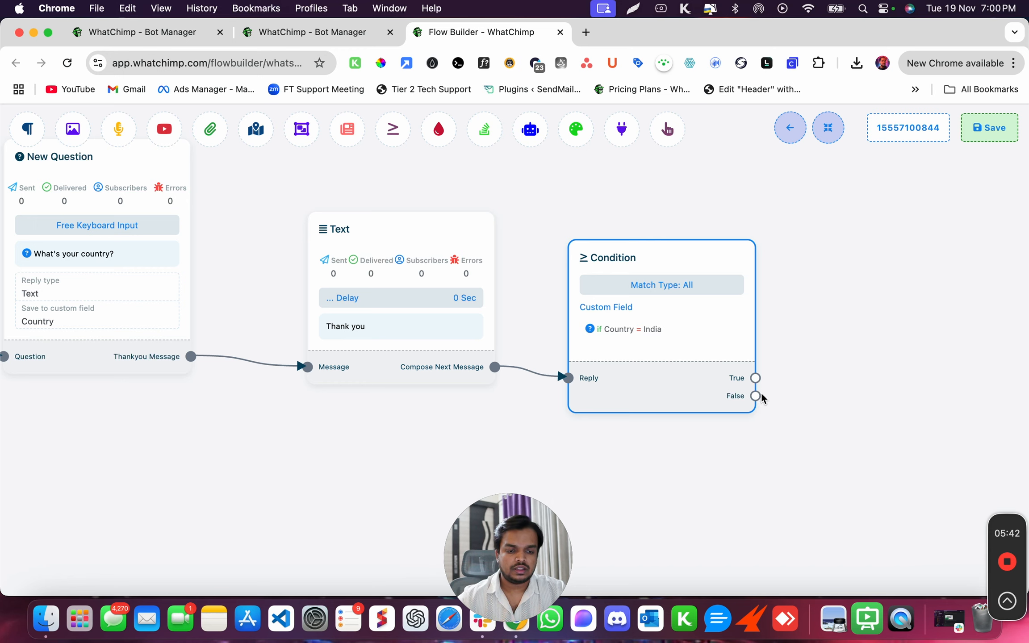
Add a True-branch Text message saying 'Thank you for placing your order with us'.
{"action": "left_click_drag", "start_coordinate": [755, 378], "coordinate": [799, 225]}
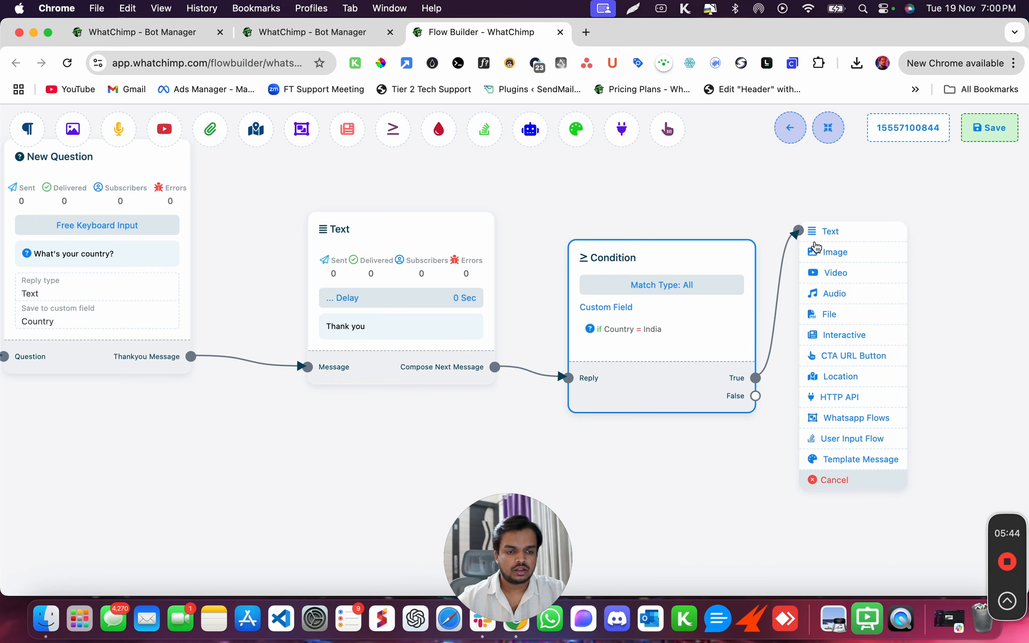
{"action": "left_click", "coordinate": [822, 231]}
{"action": "left_click", "coordinate": [914, 333]}
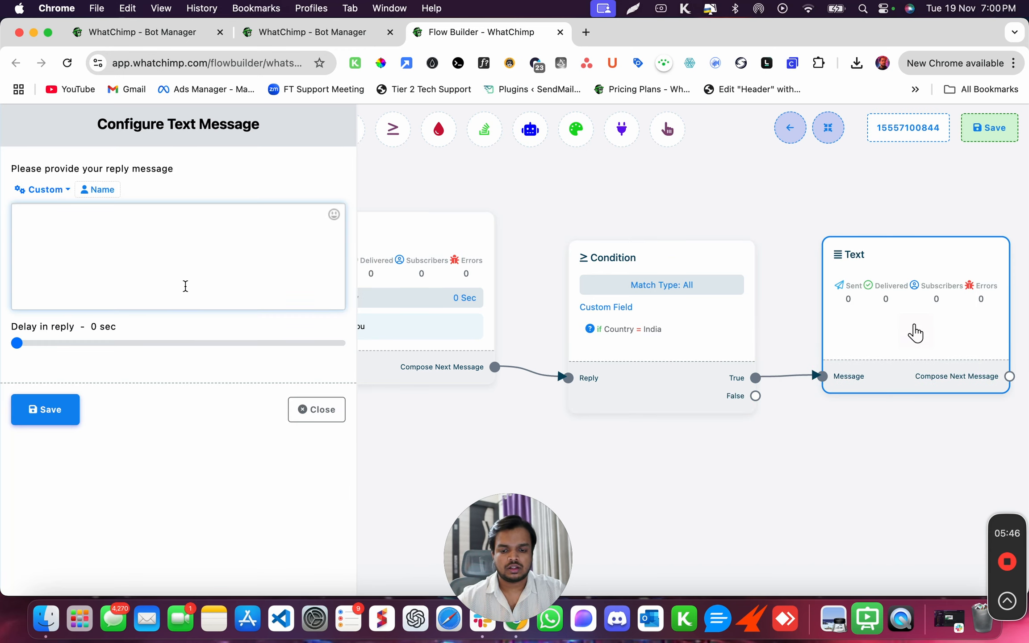
{"action": "type", "text": "Thank you f"}
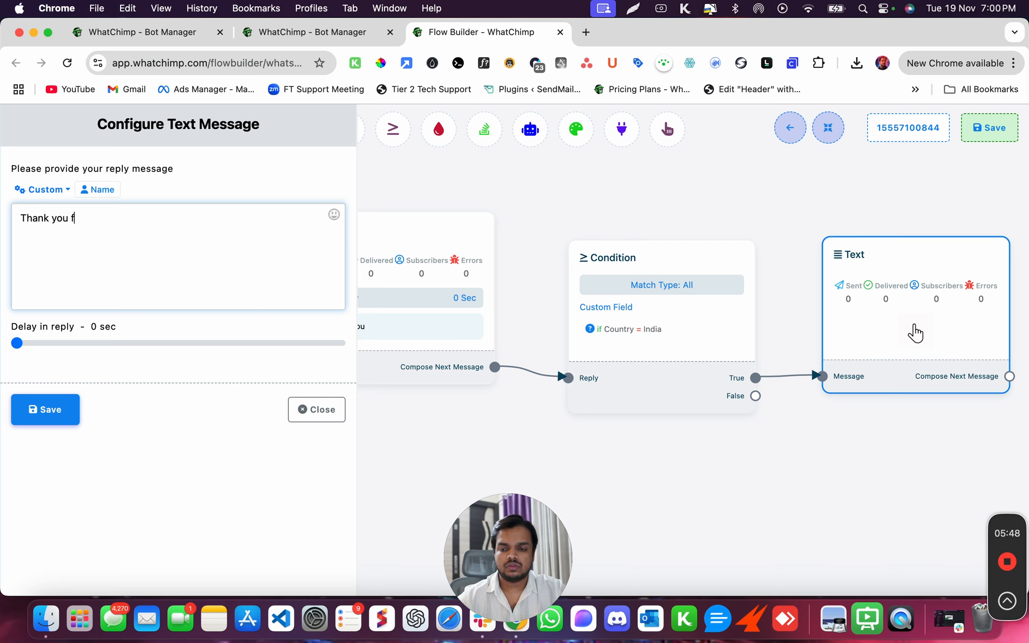
{"action": "type", "text": "or placing your"}
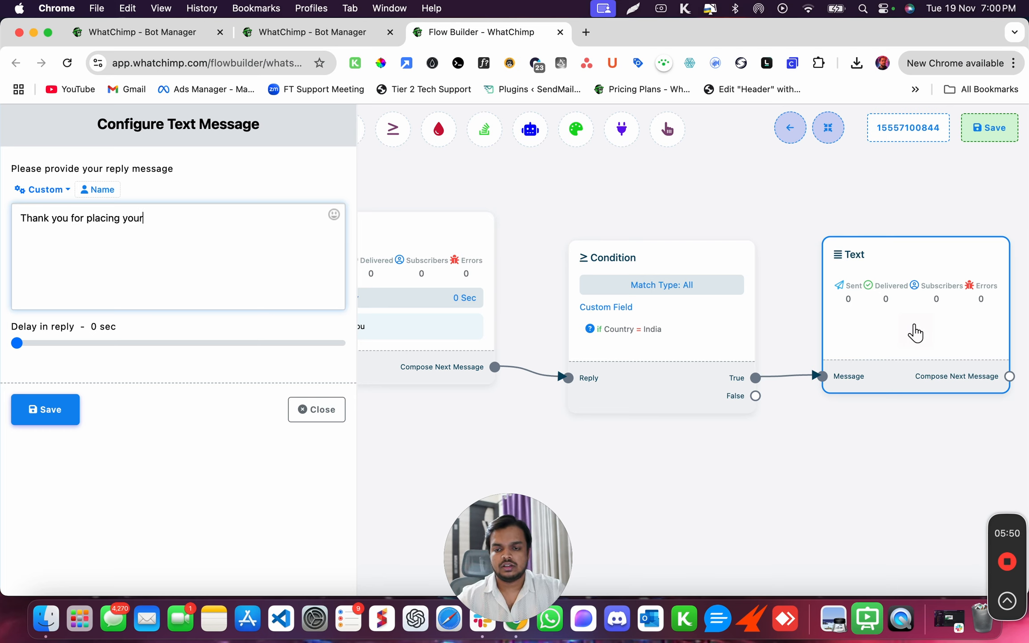
{"action": "type", "text": " order with "}
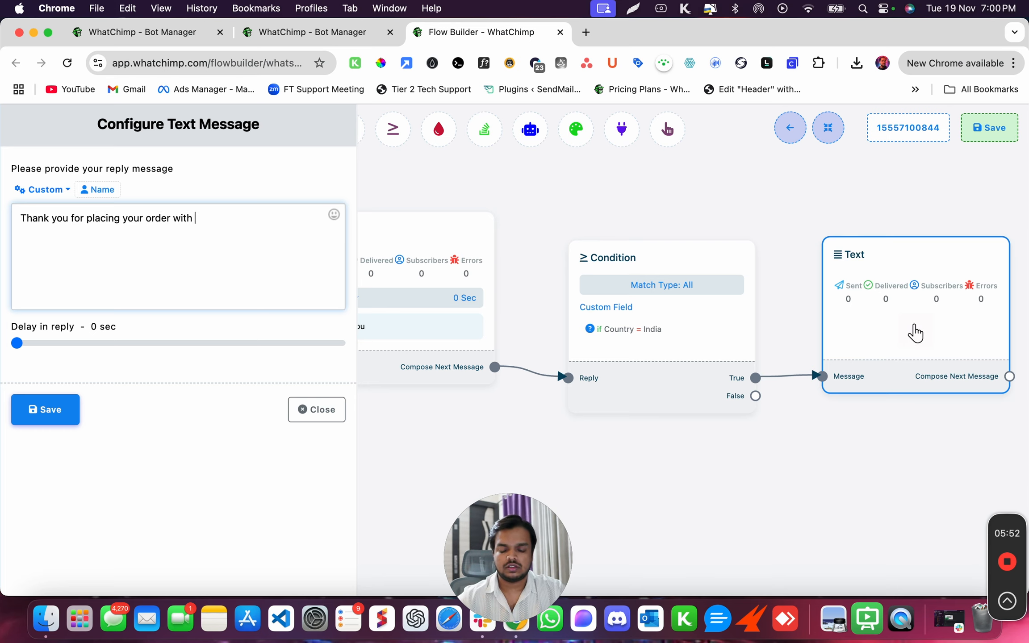
{"action": "type", "text": "us"}
{"action": "left_click", "coordinate": [52, 417]}
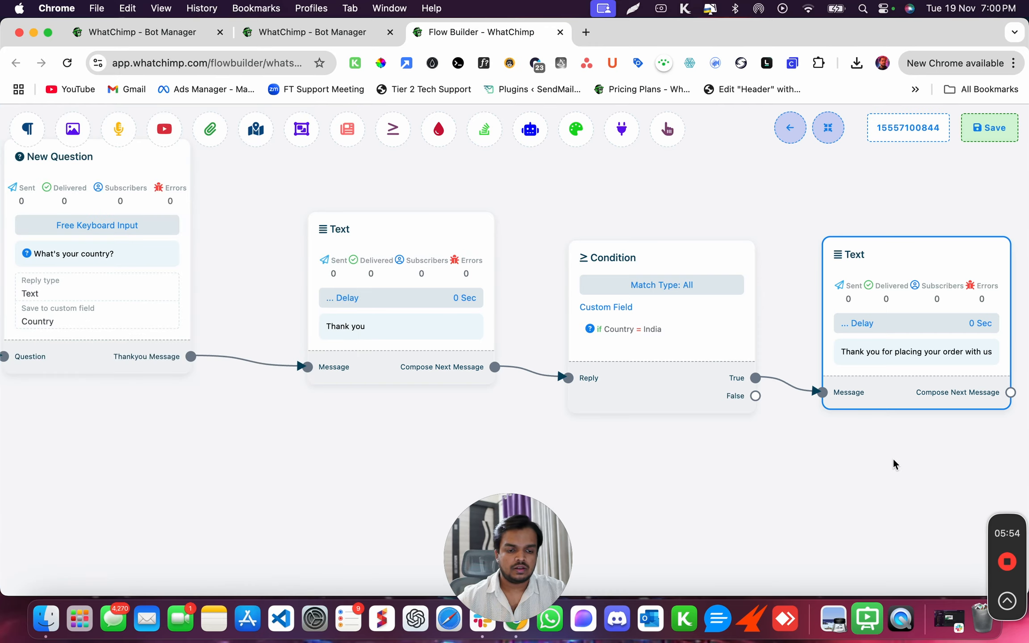
{"action": "left_click_drag", "start_coordinate": [895, 464], "coordinate": [548, 410]}
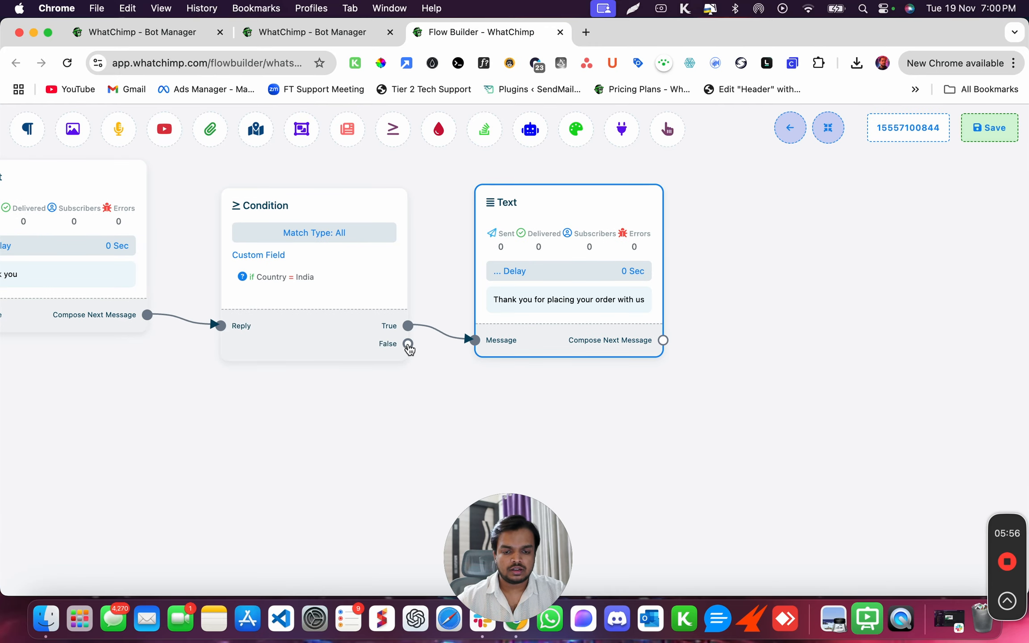
{"action": "left_click_drag", "start_coordinate": [408, 344], "coordinate": [583, 456]}
Add a False-branch Text reply 'Sorry, we do not deliver in your country', fixing the typo, and save.
{"action": "left_click", "coordinate": [615, 468]}
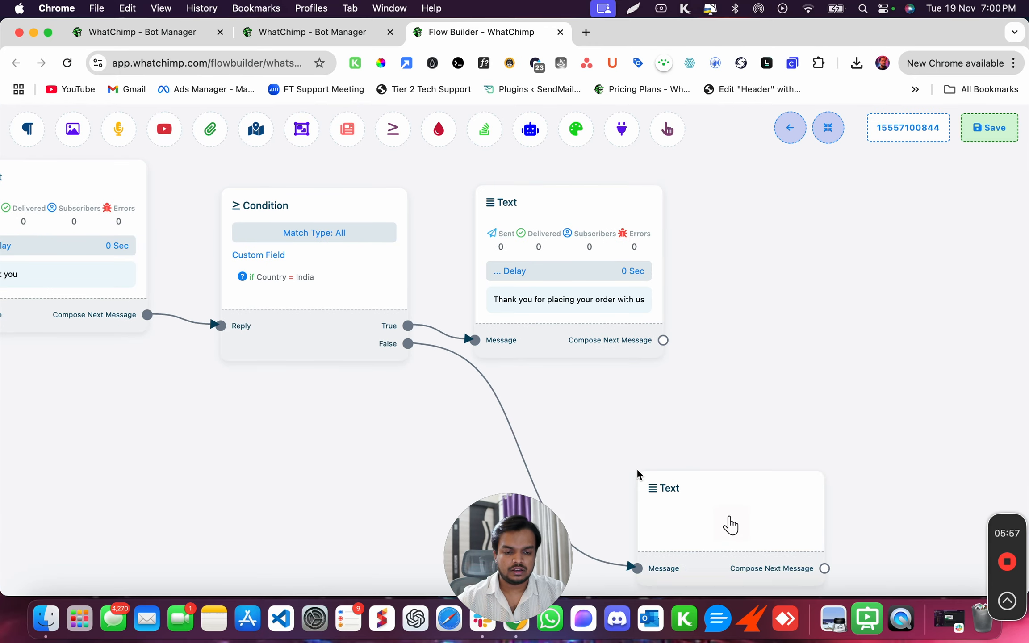
{"action": "left_click", "coordinate": [692, 495]}
{"action": "type", "text": "Sor"}
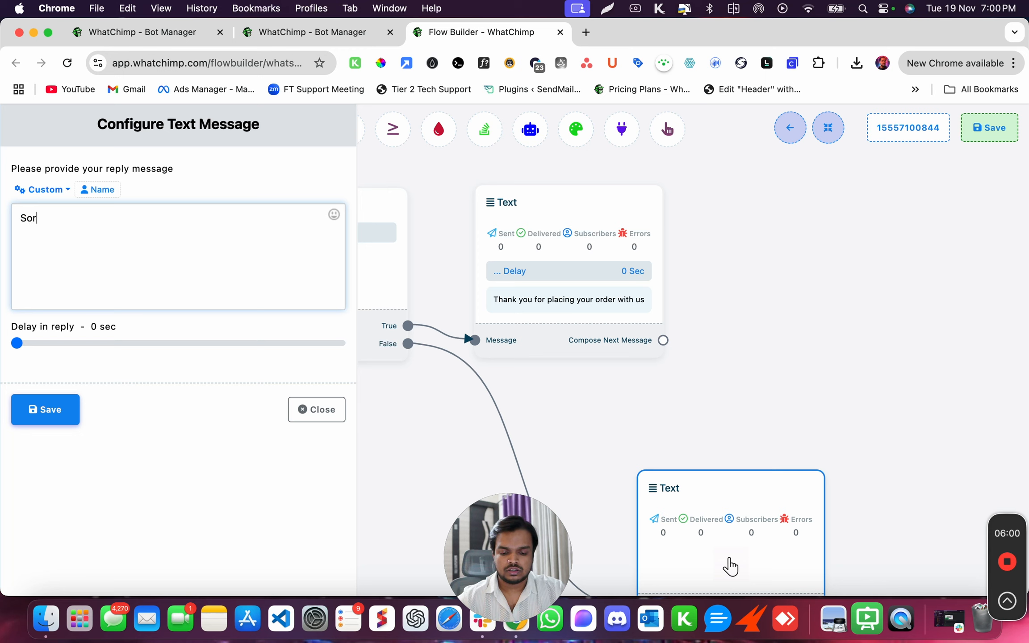
{"action": "type", "text": "ry, we do not "}
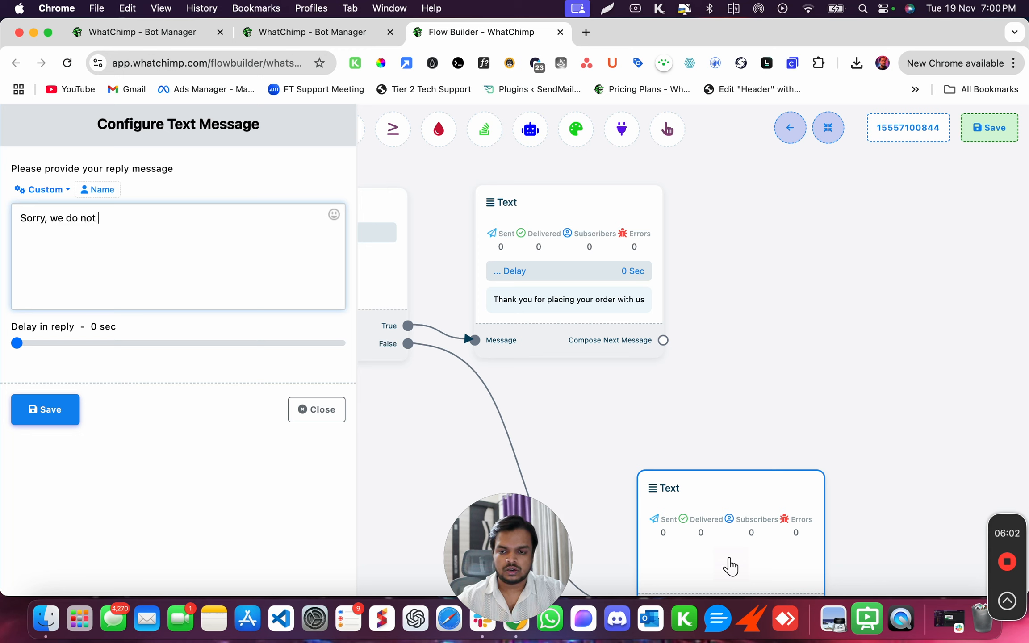
{"action": "type", "text": "deliver in you"}
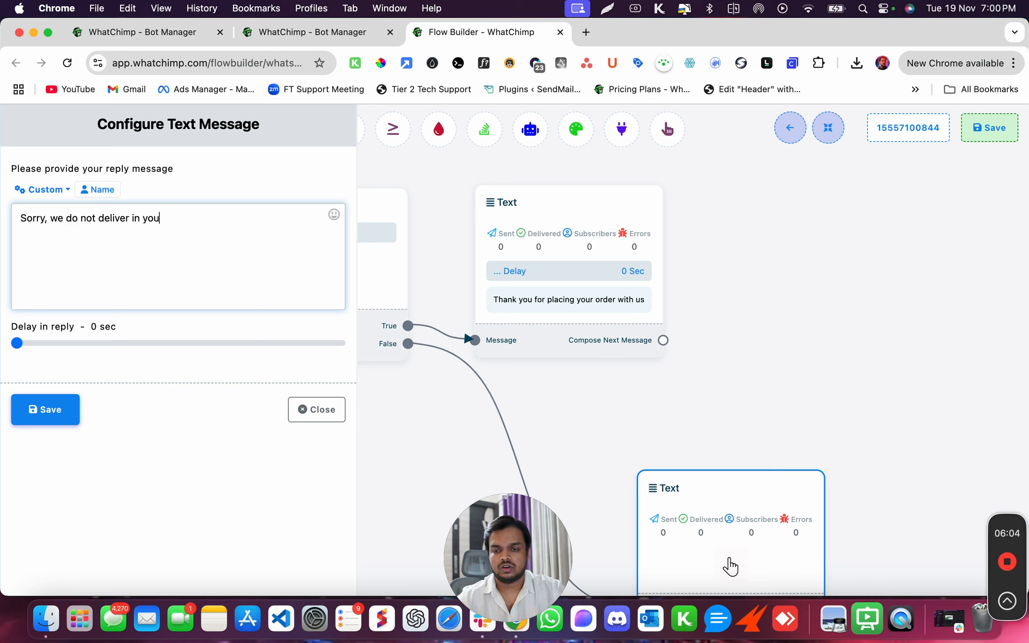
{"action": "type", "text": "r conun"}
{"action": "key", "text": "BackSpace"}
{"action": "key", "text": "BackSpace"}
{"action": "key", "text": "BackSpace"}
{"action": "type", "text": "untry"}
{"action": "left_click", "coordinate": [45, 410]}
{"action": "left_click_drag", "start_coordinate": [430, 423], "coordinate": [470, 403]}
{"action": "scroll", "coordinate": [469, 403], "scroll_direction": "up", "scroll_amount": 3}
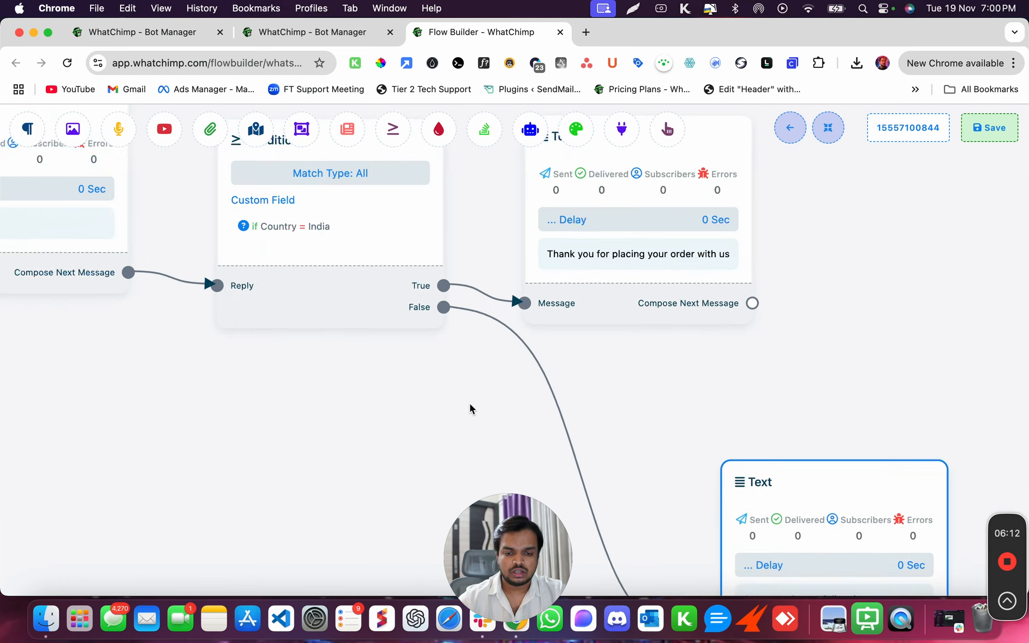
Reposition the thank-you Text node and branch a new step from it to show the node-type menu.
{"action": "scroll", "coordinate": [469, 403], "scroll_direction": "down", "scroll_amount": 8}
{"action": "left_click_drag", "start_coordinate": [336, 381], "coordinate": [586, 393]}
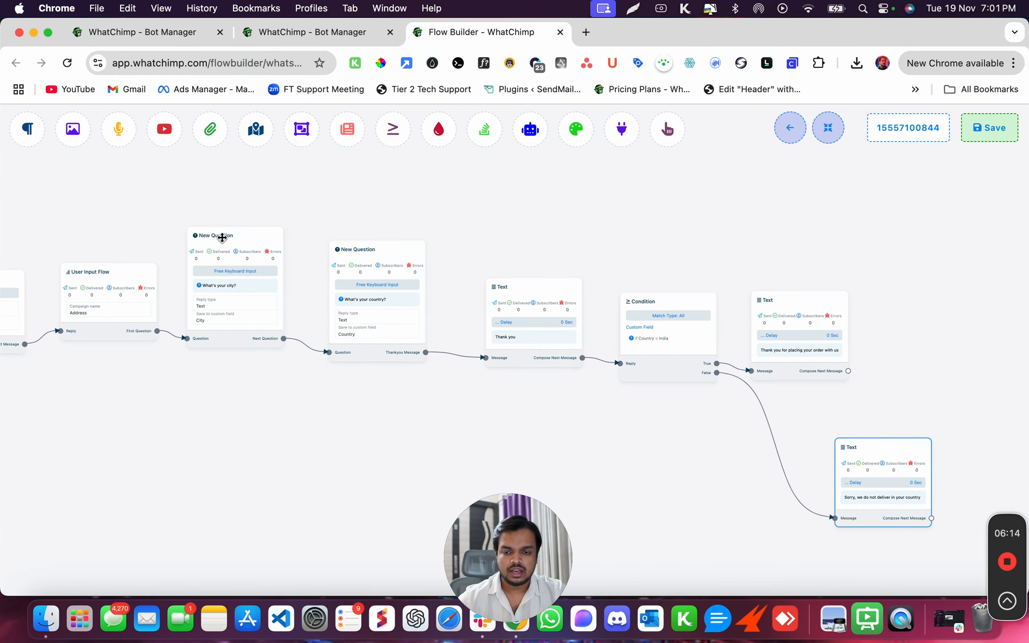
{"action": "left_click_drag", "start_coordinate": [904, 382], "coordinate": [791, 381]}
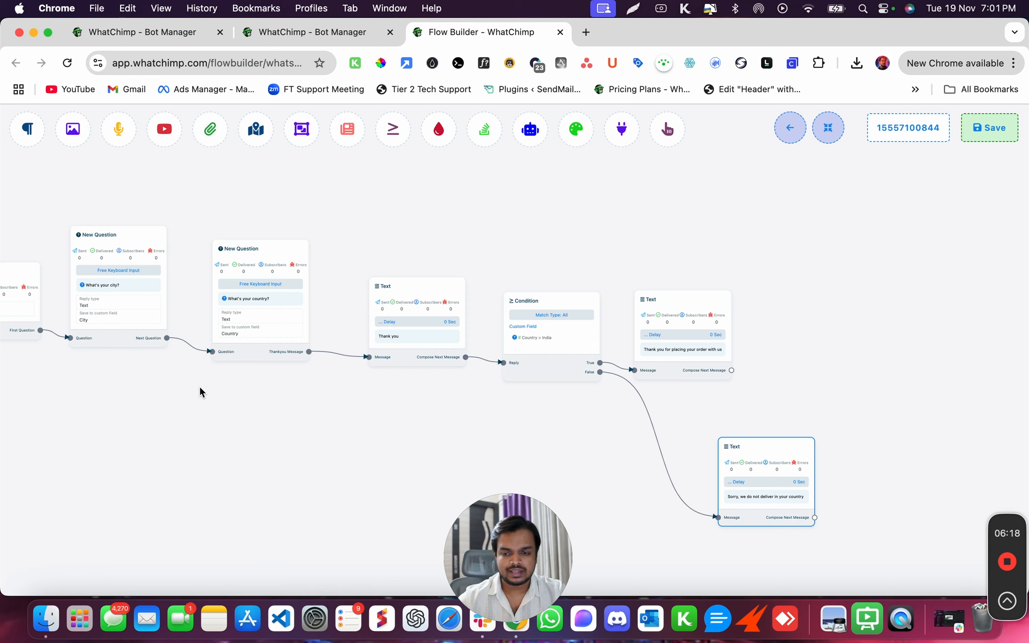
{"action": "left_click_drag", "start_coordinate": [654, 349], "coordinate": [694, 340]}
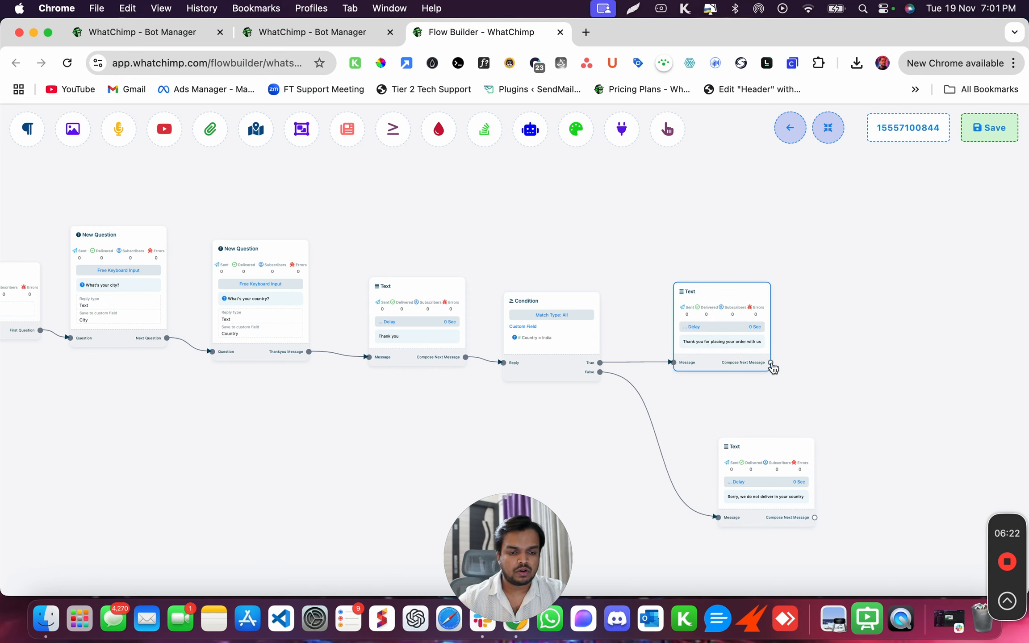
{"action": "left_click_drag", "start_coordinate": [770, 362], "coordinate": [839, 237]}
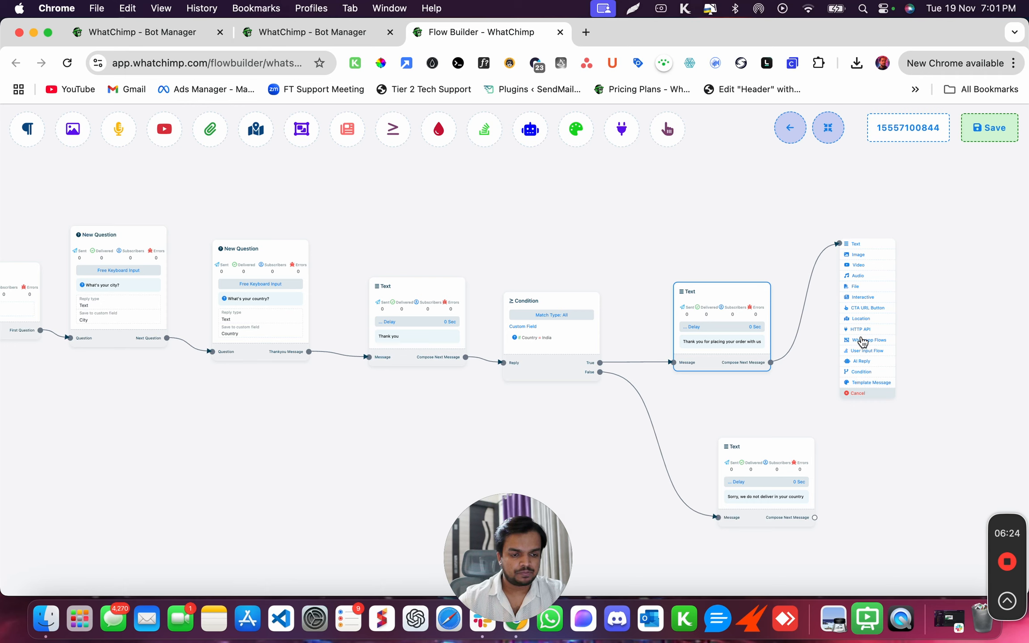